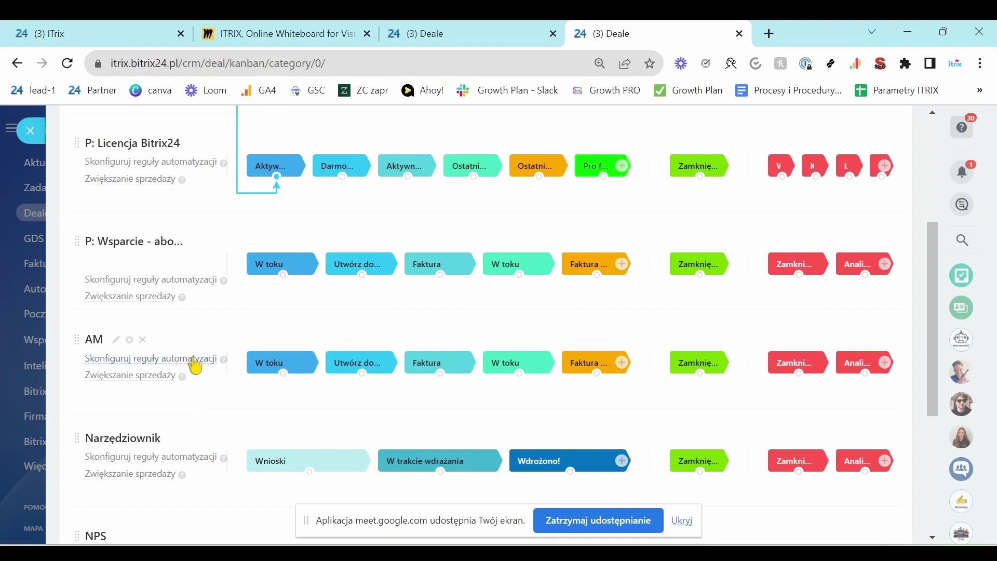
# On the AM pipeline's kanban board, rename the first stage to "E1:"
pyautogui.scroll(3, 189, 352)
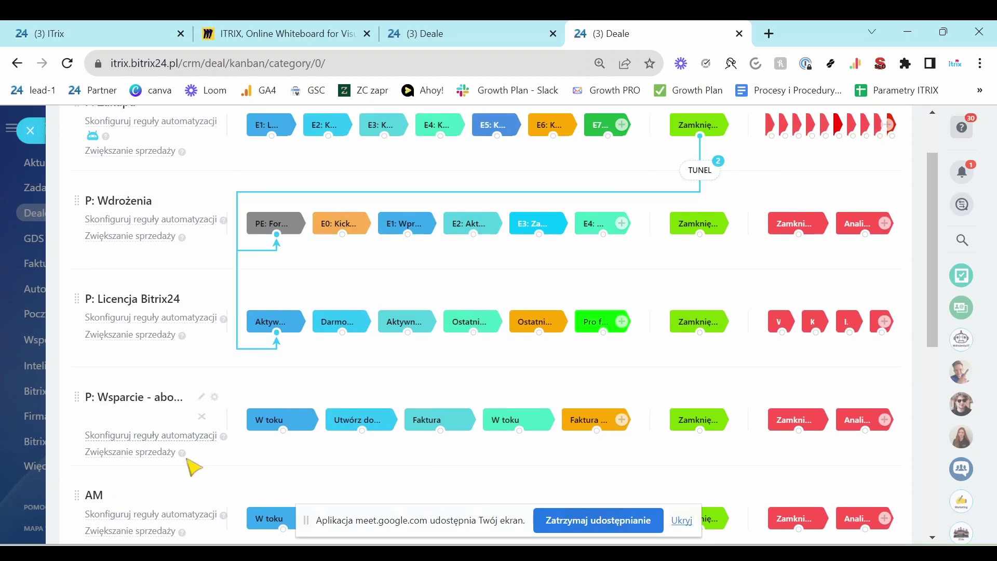
pyautogui.click(493, 33)
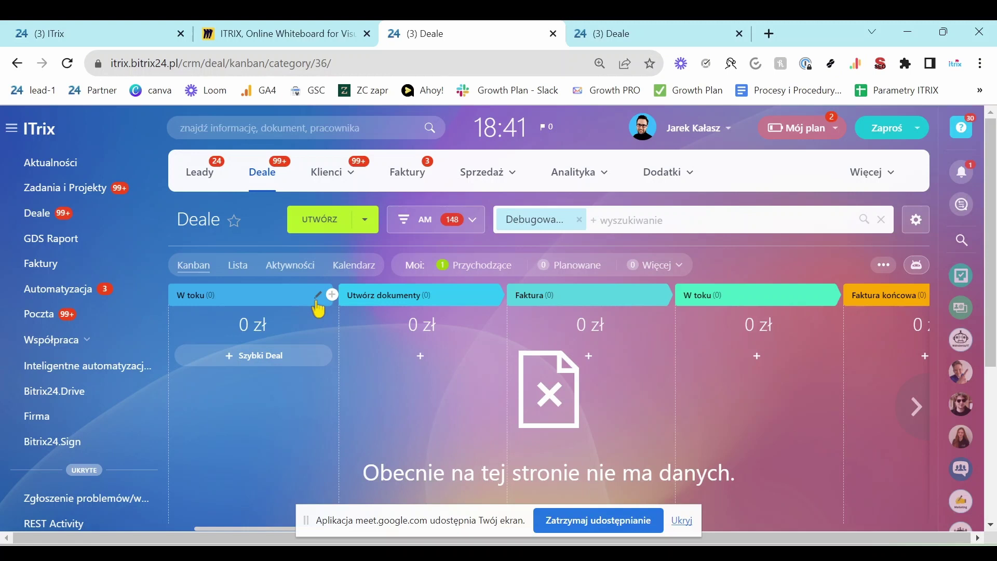
pyautogui.click(317, 298)
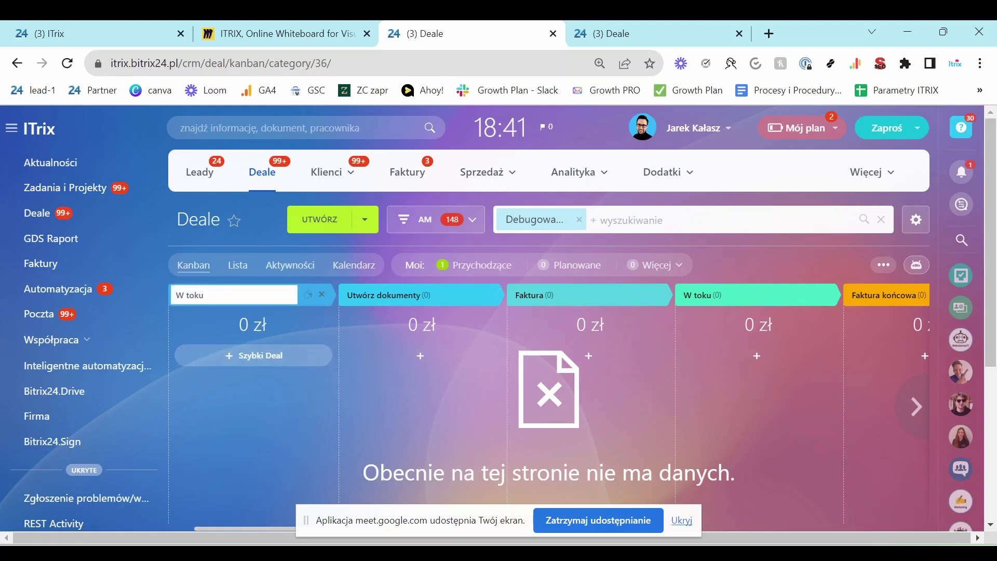
pyautogui.hotkey('ctrl', 'shift', 'Left')
pyautogui.hotkey('ctrl', 'shift', 'Left')
pyautogui.write('E1:')
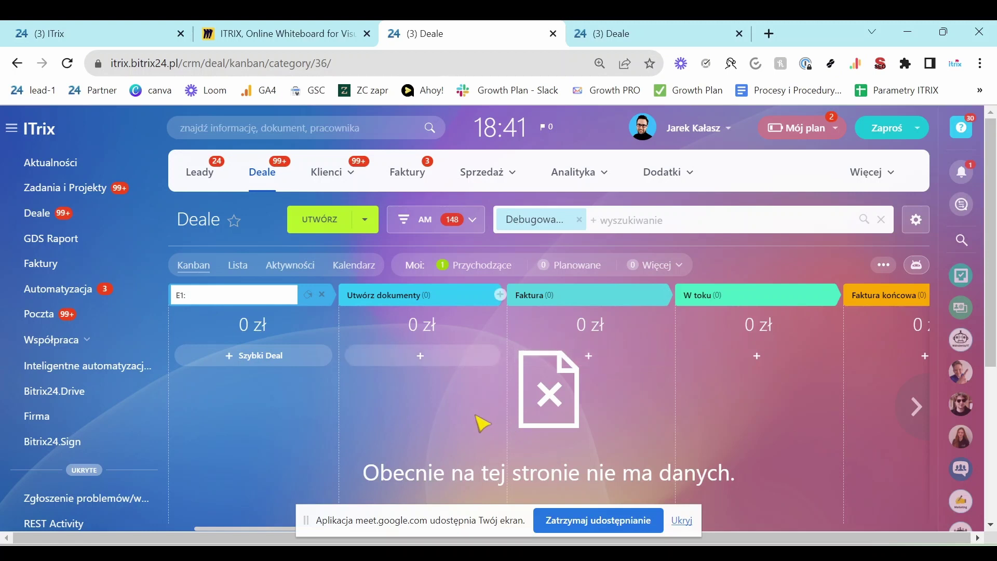
pyautogui.press('Return')
# Rename the AM pipeline's second stage, Utwórz dokumenty, to "E2:"
pyautogui.click(487, 297)
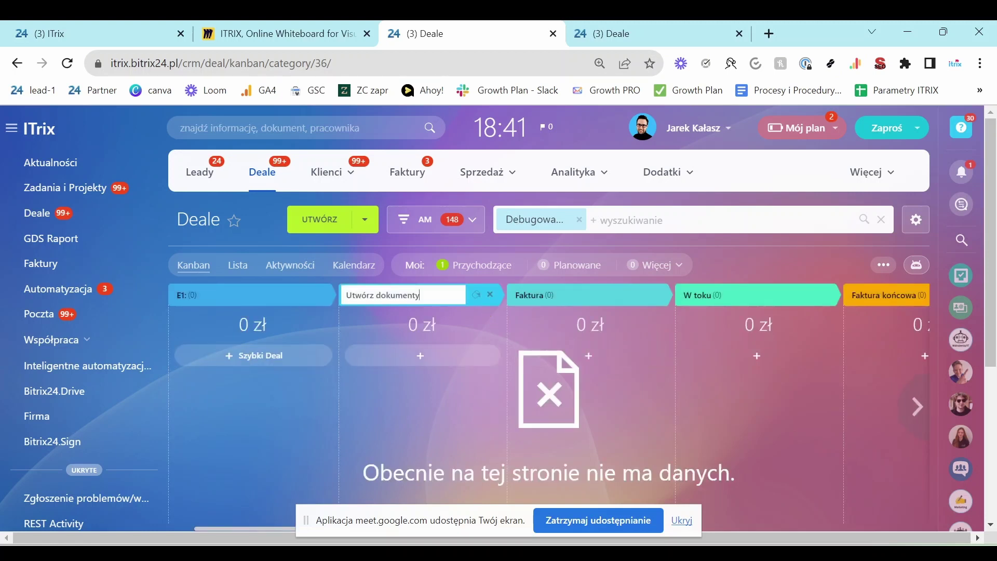
pyautogui.hotkey('ctrl', 'shift', 'Left')
pyautogui.hotkey('ctrl', 'shift', 'Left')
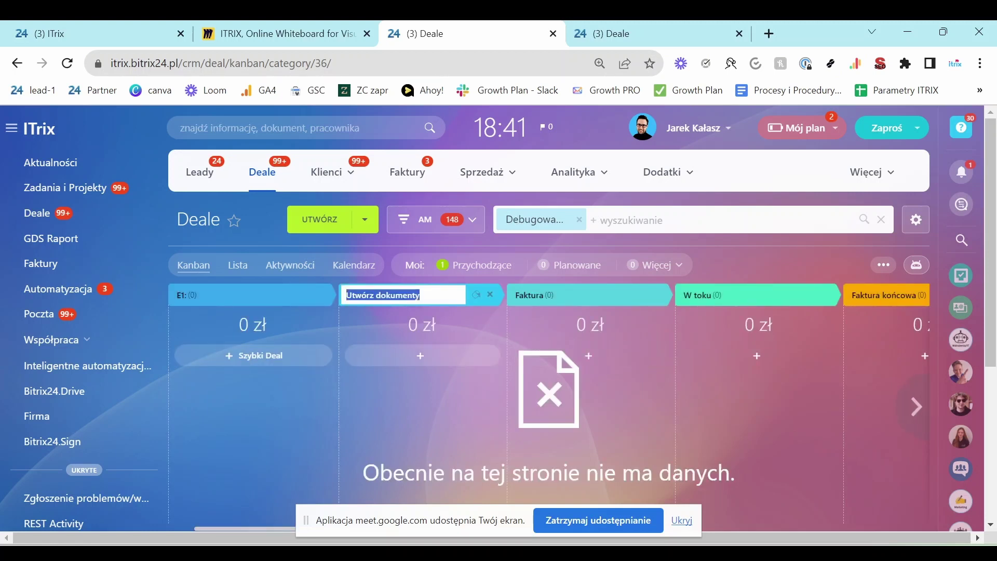
pyautogui.write('E')
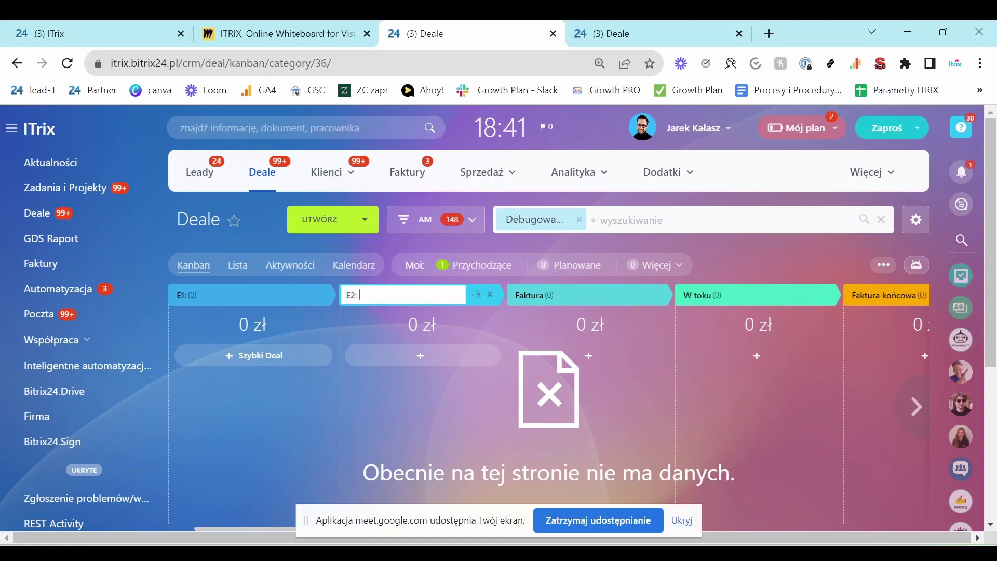
pyautogui.write('2:')
pyautogui.press('Return')
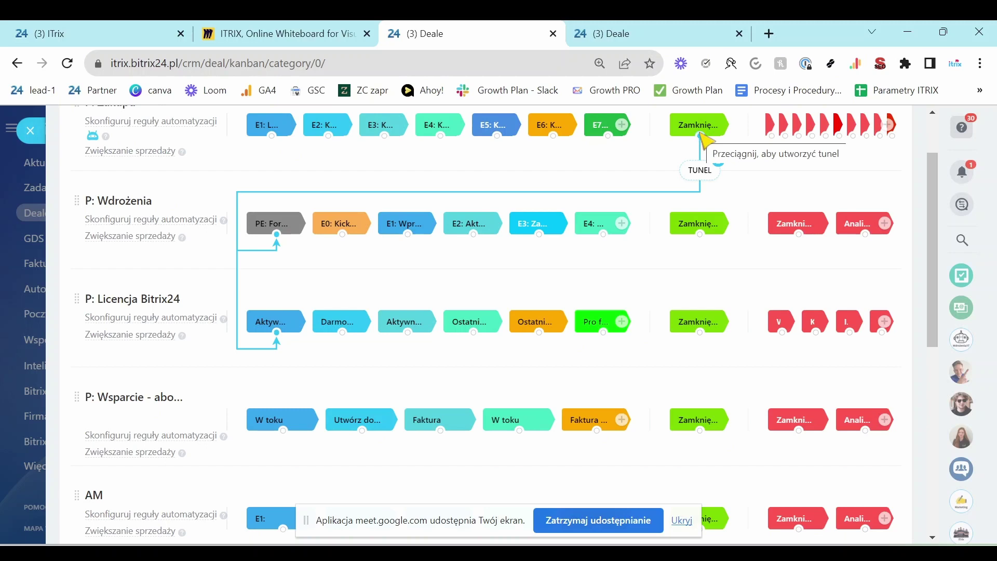
# In the sales funnels and tunnels overview, create a tunnel from the success stage of P: Zakupu to stage E1: of AM
pyautogui.scroll(2, 703, 139)
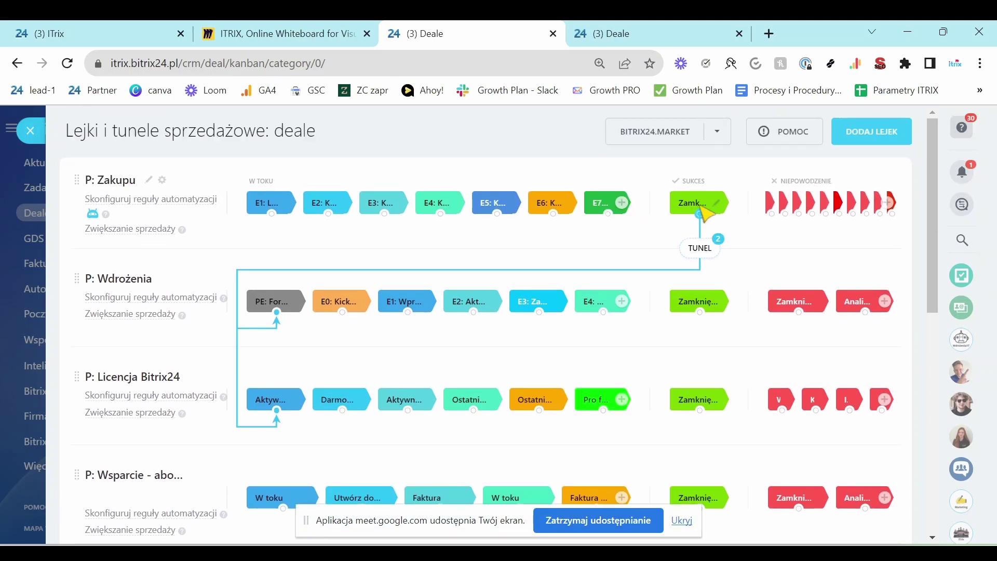
pyautogui.moveTo(700, 211); pyautogui.dragTo(289, 459)
pyautogui.scroll(-2, 541, 365)
pyautogui.scroll(-2, 264, 485)
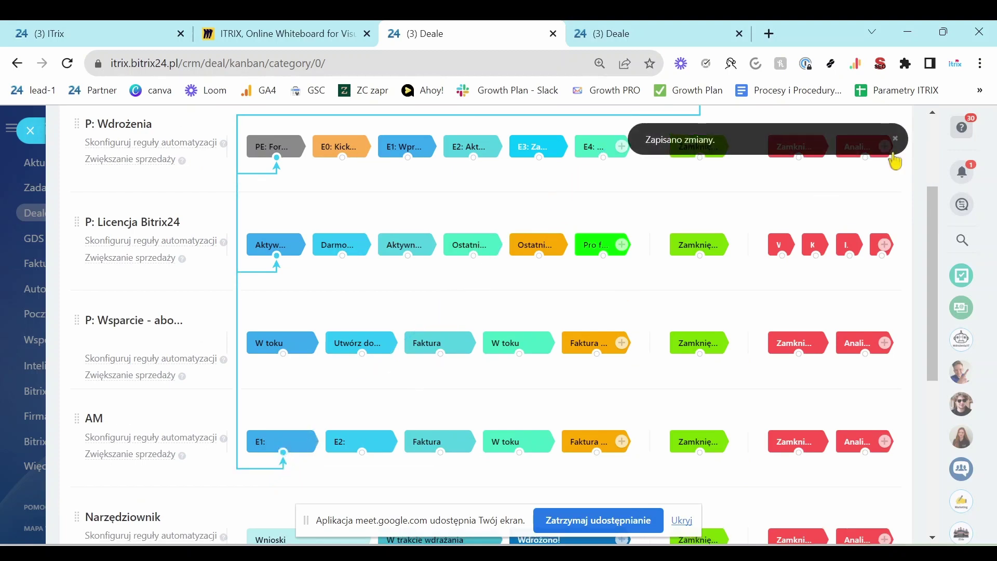
pyautogui.scroll(4, 773, 239)
pyautogui.click(706, 254)
pyautogui.moveTo(777, 325)
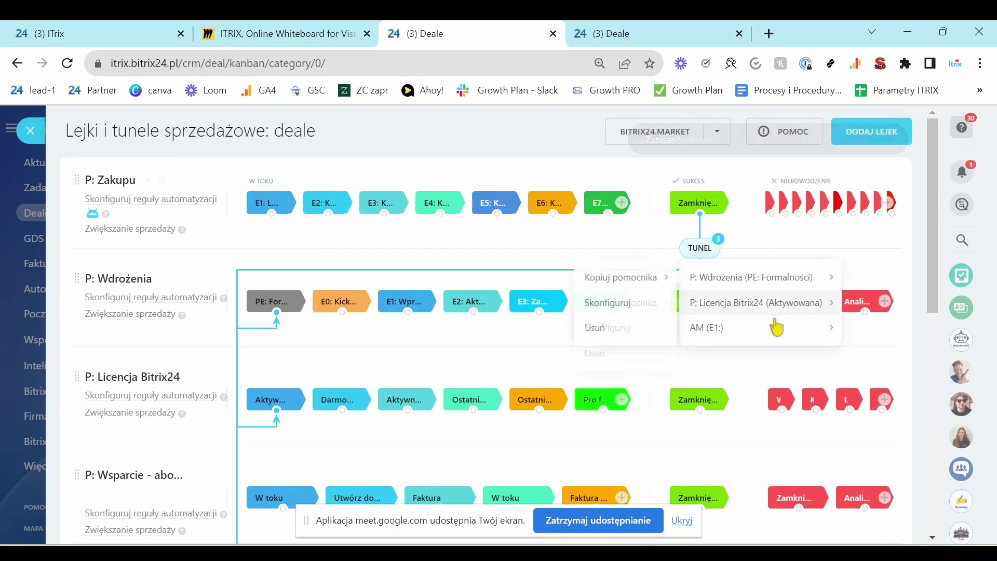
pyautogui.moveTo(649, 332)
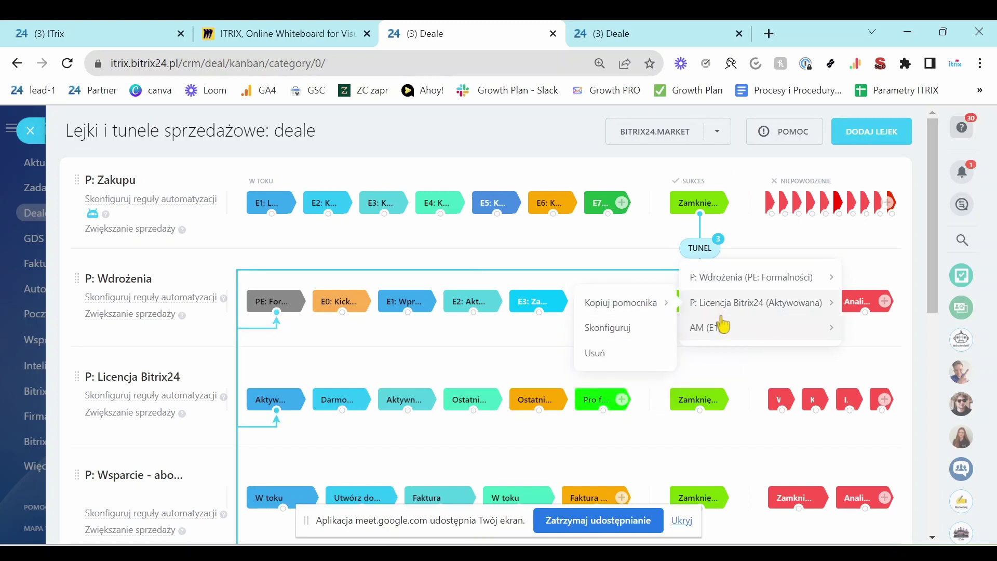
pyautogui.click(621, 357)
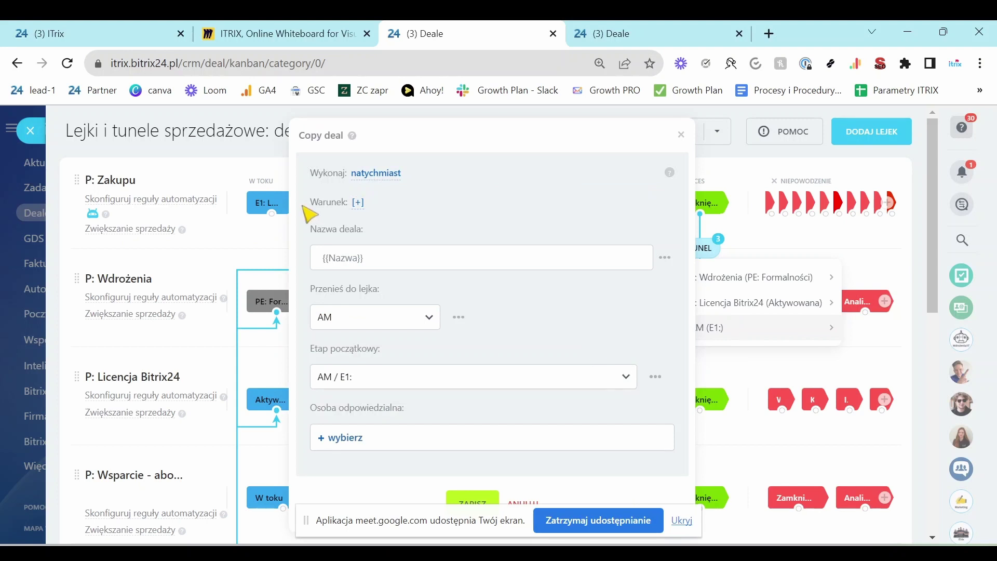
pyautogui.click(359, 203)
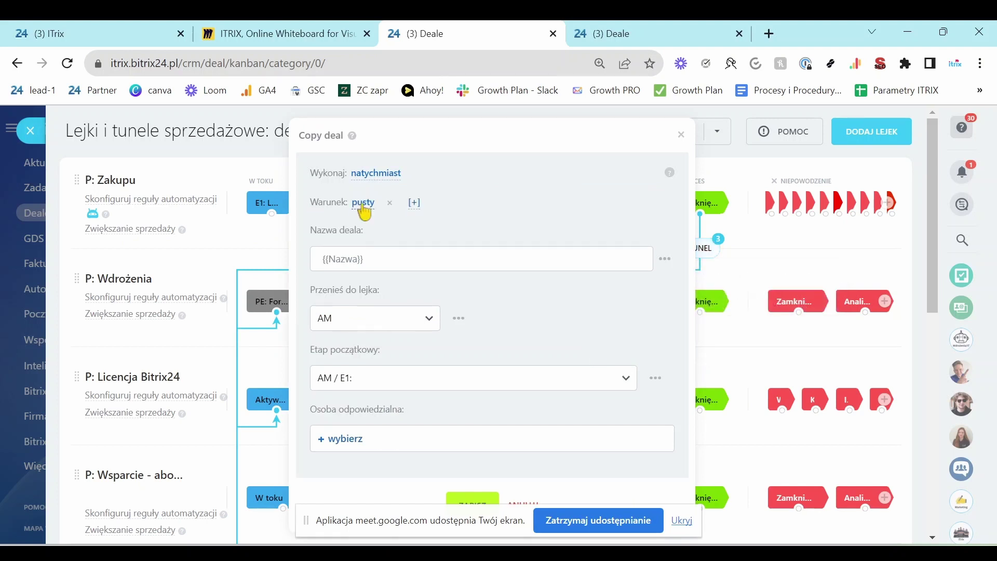
pyautogui.click(363, 204)
pyautogui.click(410, 283)
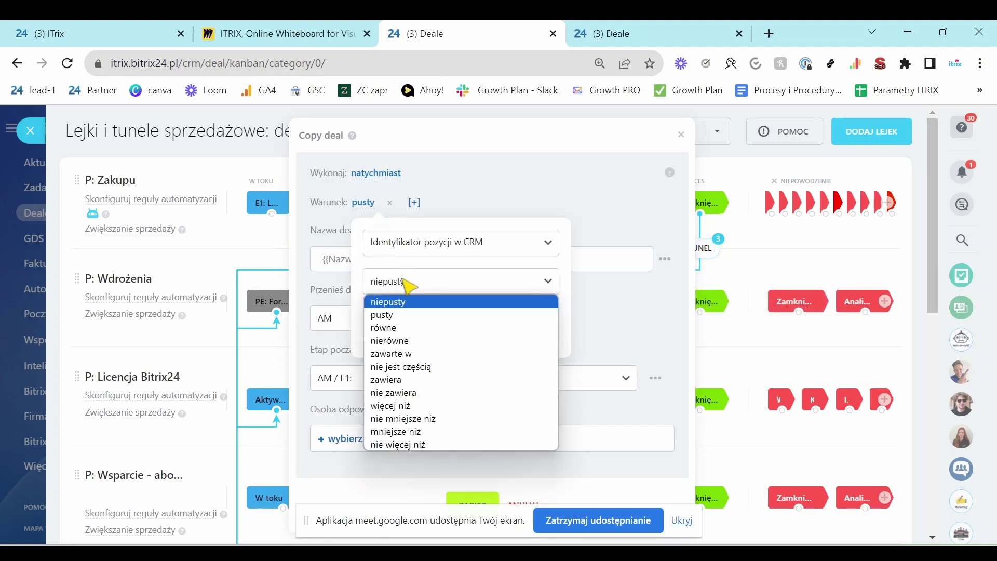
pyautogui.press('z')
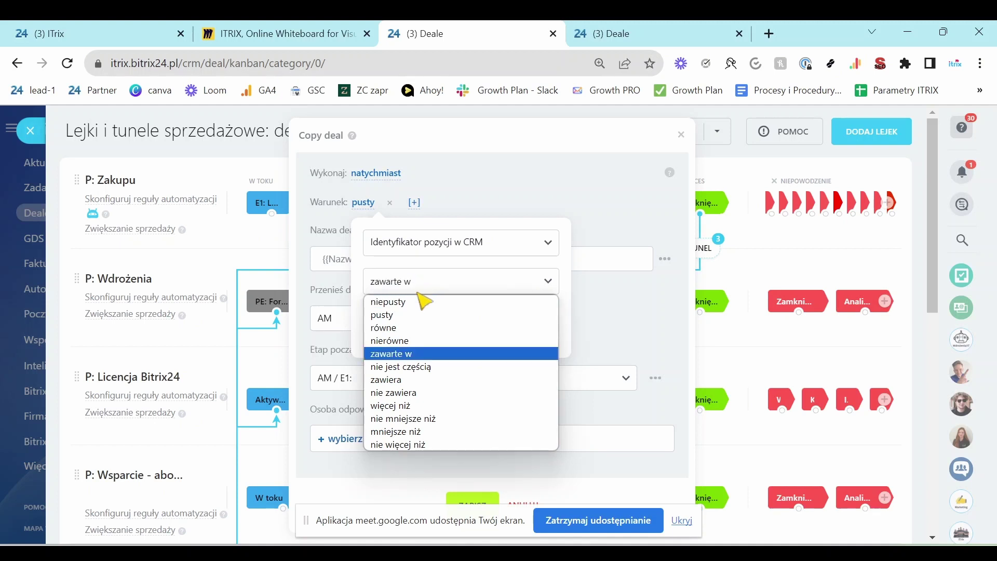
pyautogui.click(414, 327)
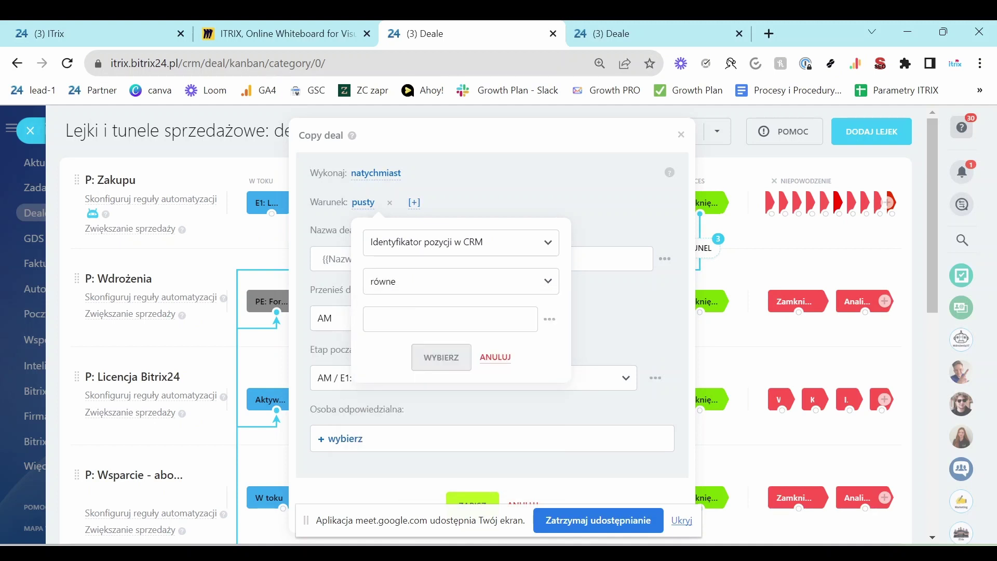
pyautogui.click(526, 240)
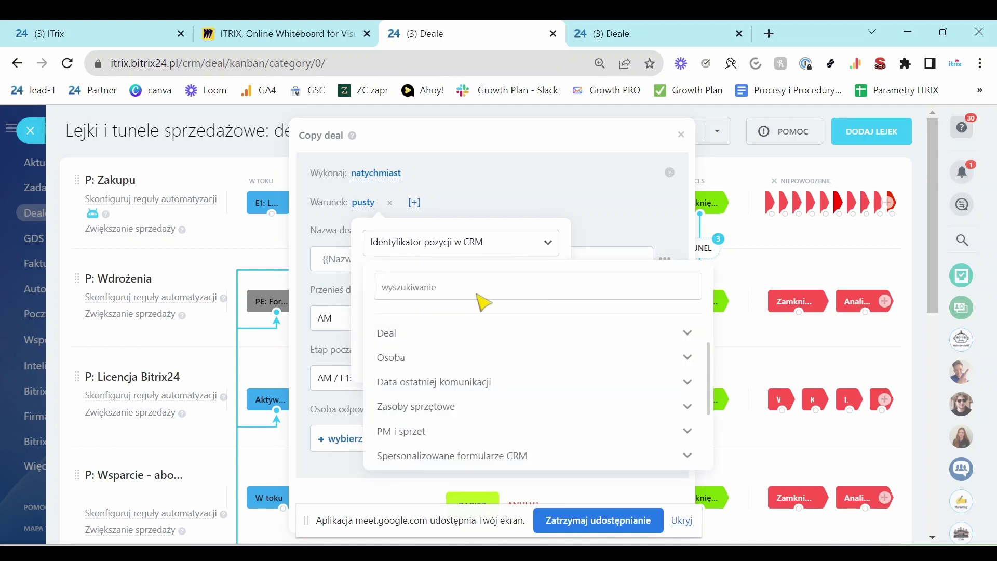
pyautogui.write('l')
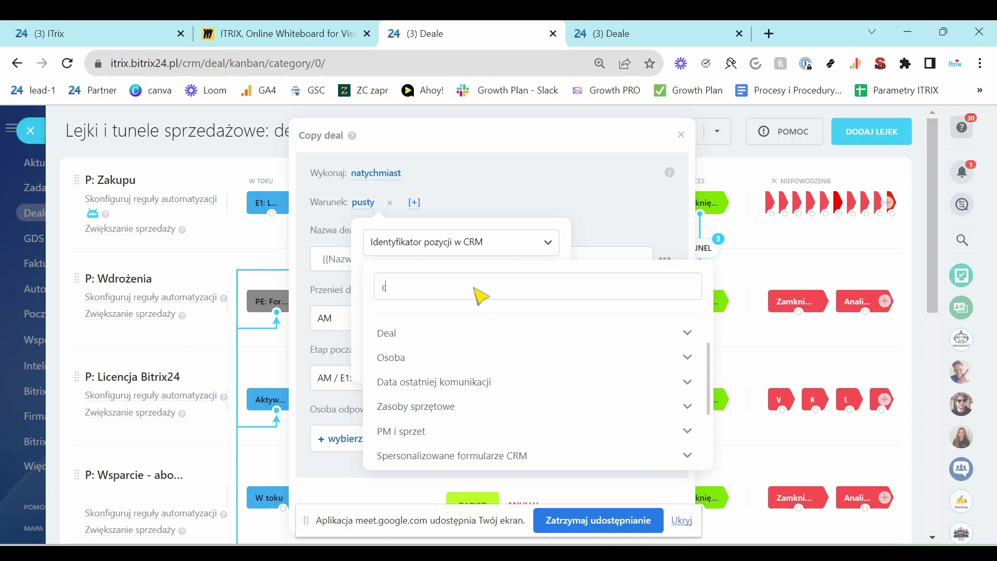
pyautogui.press('BackSpace')
pyautogui.write('li')
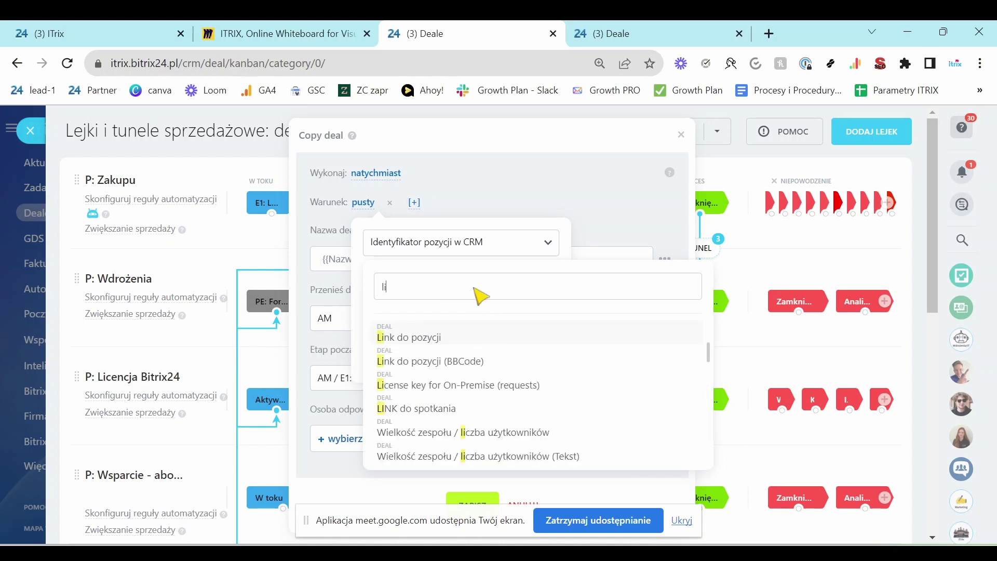
pyautogui.click(689, 148)
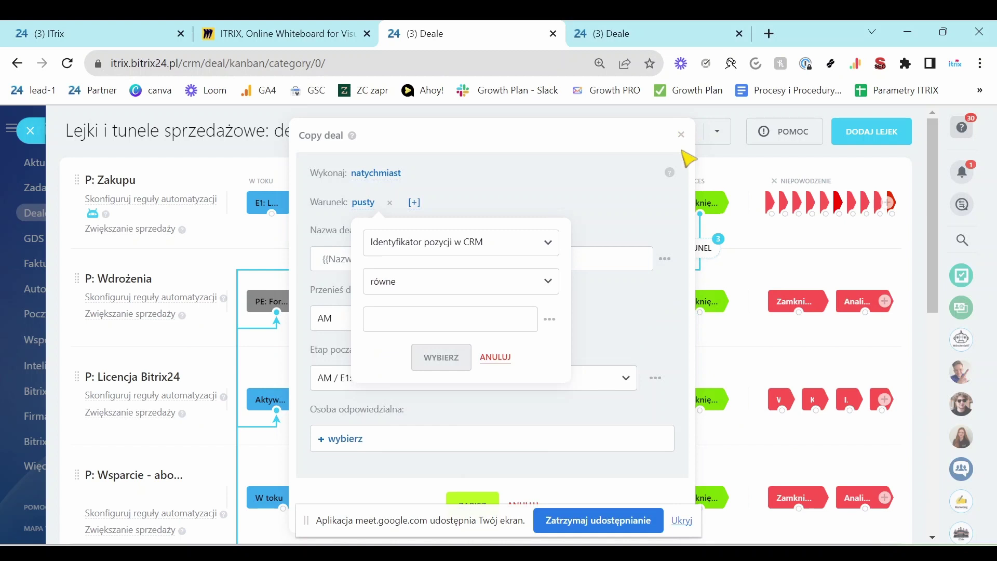
pyautogui.click(678, 520)
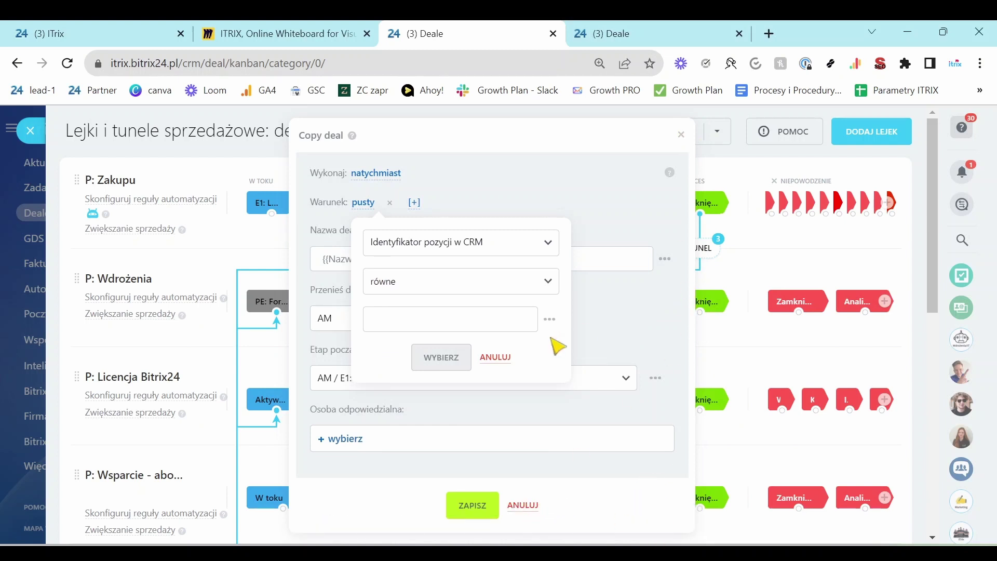
pyautogui.click(496, 357)
pyautogui.click(522, 504)
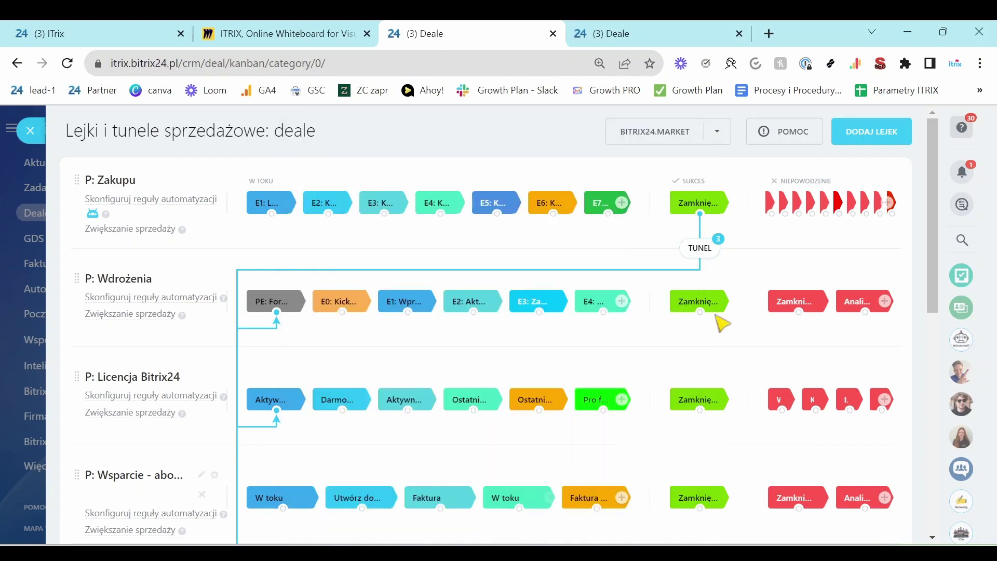
# Examine the conditions set on the P: Zakupu tunnel leading to P: Licencja Bitrix24, then close its settings
pyautogui.click(699, 248)
pyautogui.moveTo(727, 302)
pyautogui.click(627, 330)
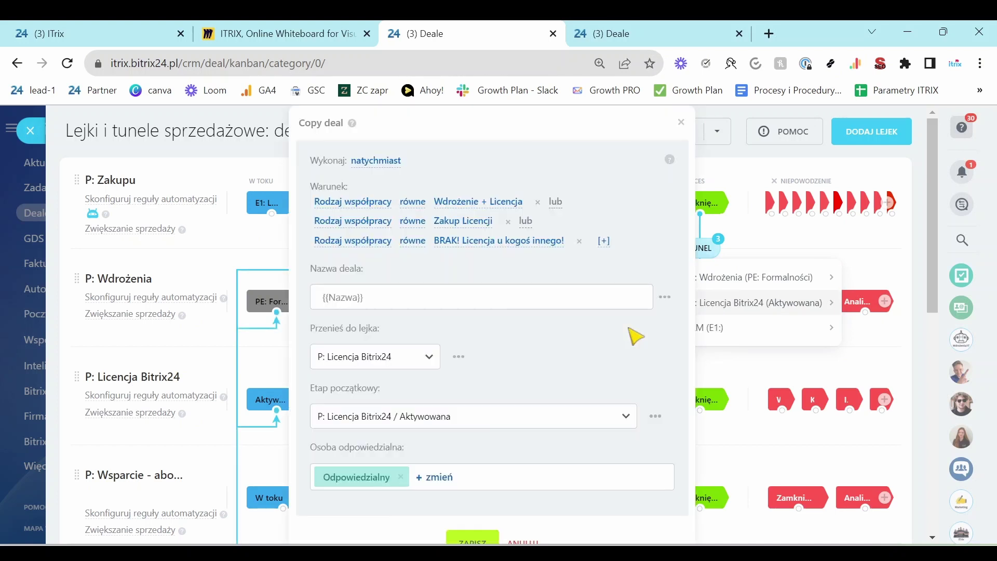
pyautogui.click(679, 123)
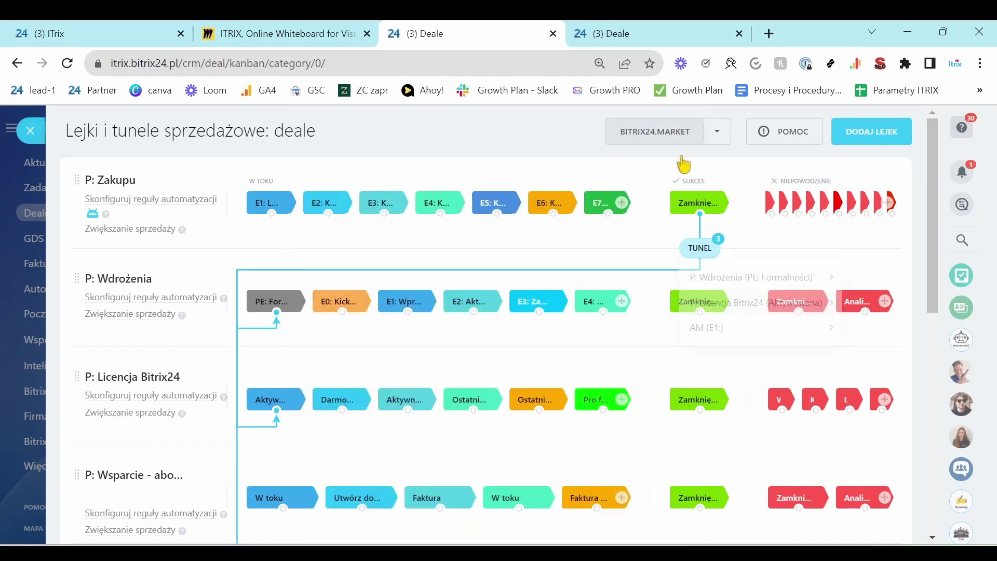
# In the settings of the P: Zakupu tunnel to AM, add a condition based on the deal field Rodzaj współpracy
pyautogui.click(701, 250)
pyautogui.moveTo(707, 332)
pyautogui.click(639, 352)
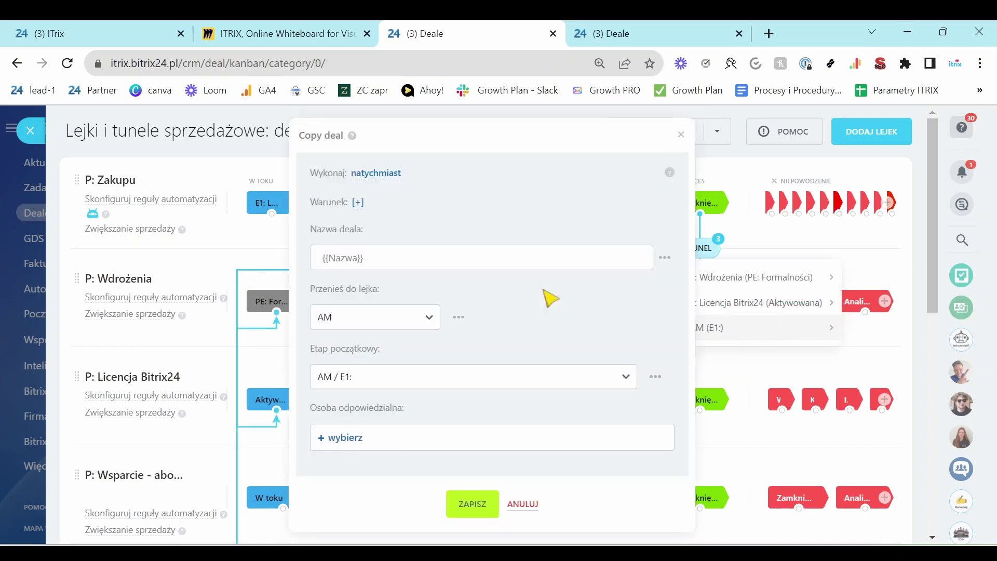
pyautogui.click(357, 202)
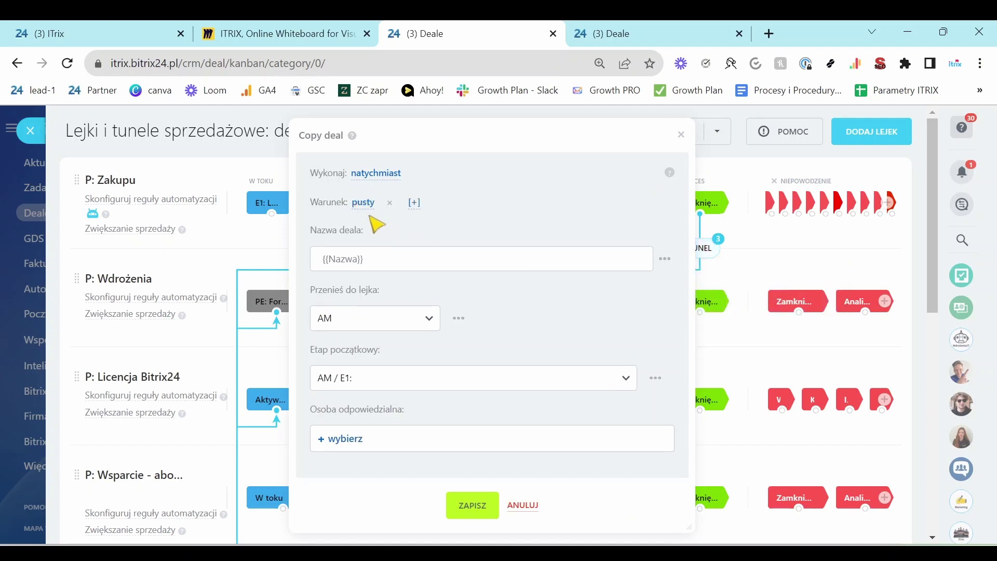
pyautogui.click(363, 202)
pyautogui.click(407, 242)
pyautogui.write('r')
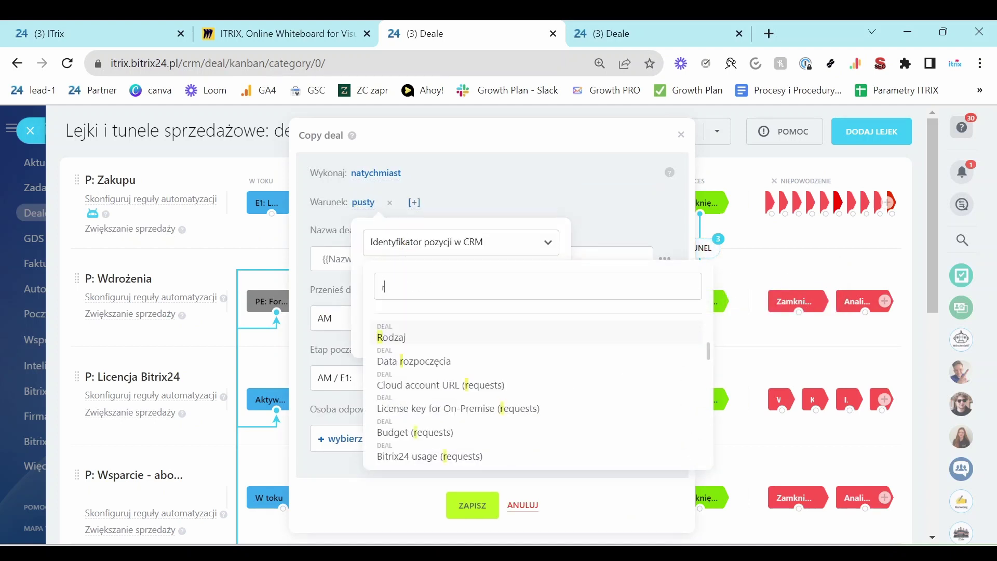
pyautogui.write('odzaj')
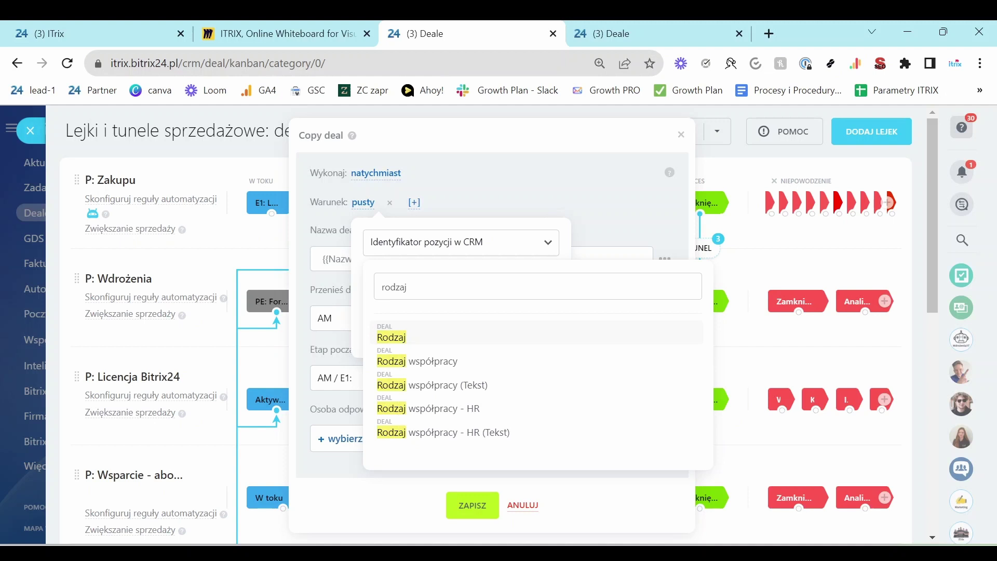
pyautogui.click(474, 361)
# Complete the Rodzaj współpracy condition with the operator równe and the value Wdrożenie
pyautogui.click(438, 281)
pyautogui.click(436, 299)
pyautogui.click(434, 318)
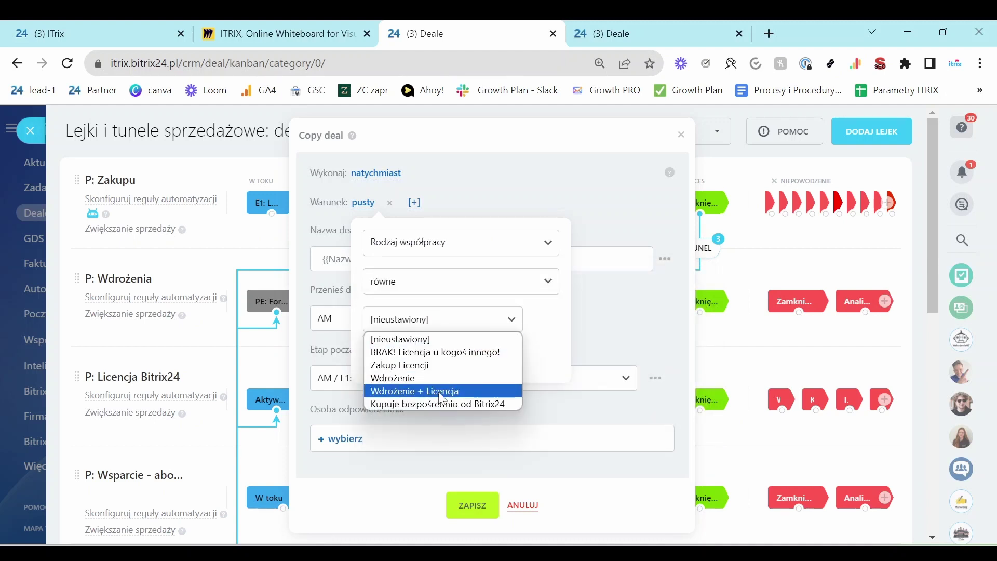
pyautogui.click(429, 377)
pyautogui.click(429, 356)
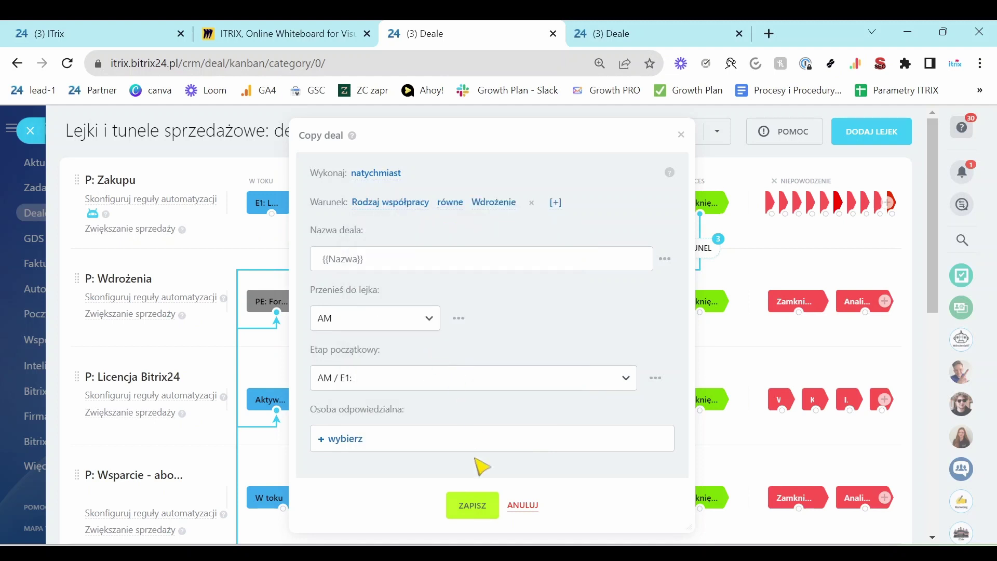
# Add a second tunnel condition joined with lub and based on the deal field Rodzaj współpracy
pyautogui.click(555, 202)
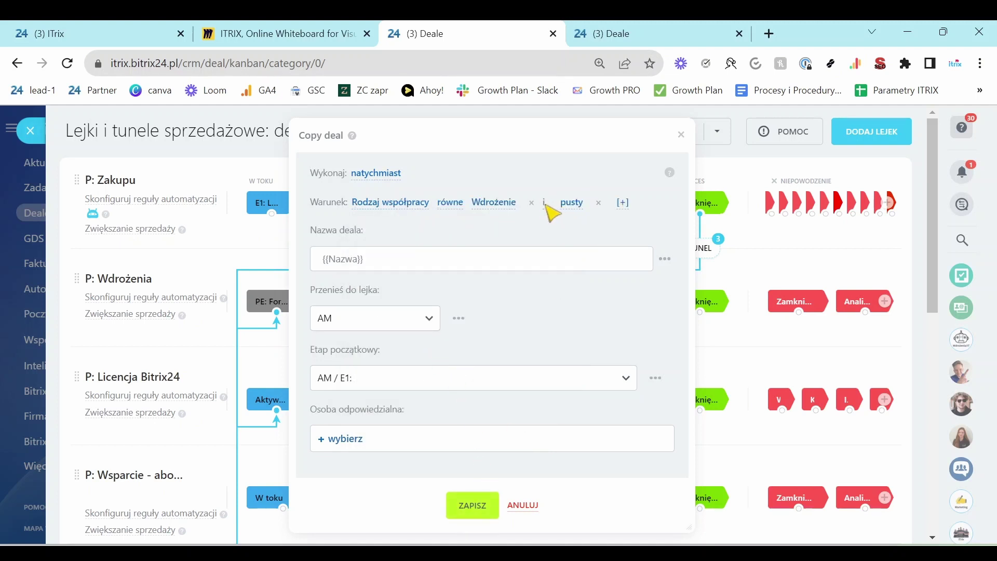
pyautogui.click(543, 204)
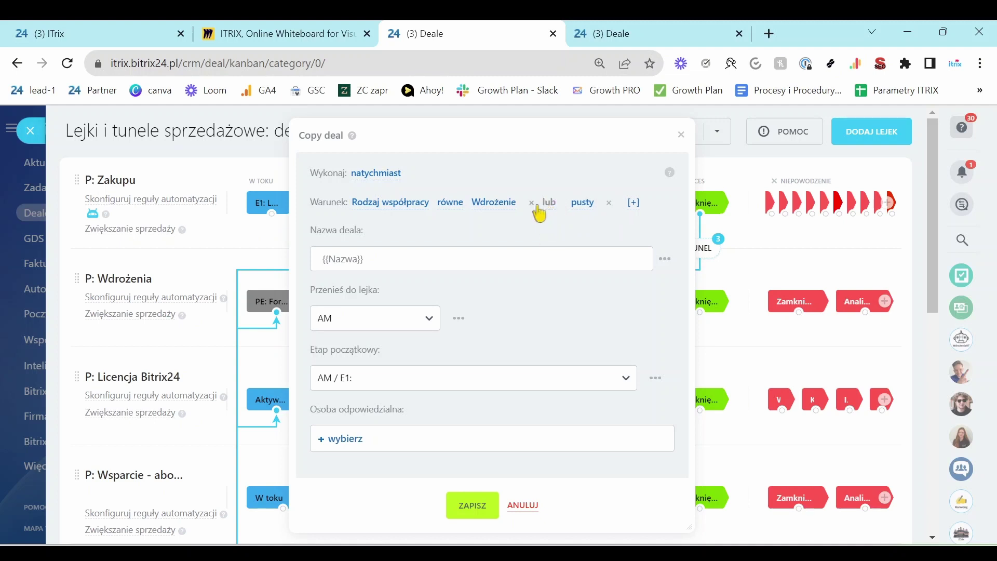
pyautogui.click(582, 203)
pyautogui.click(629, 242)
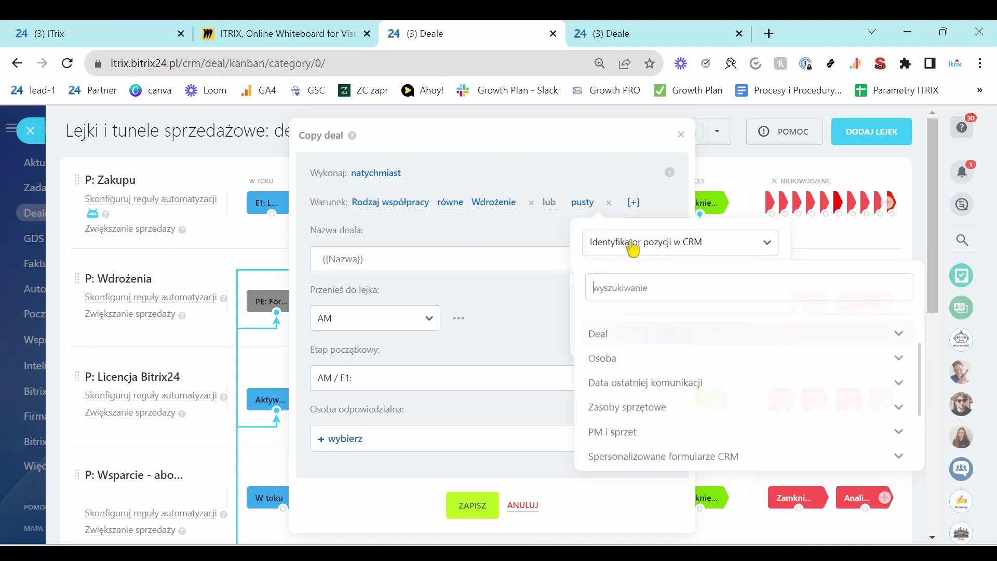
pyautogui.write('rodzaj')
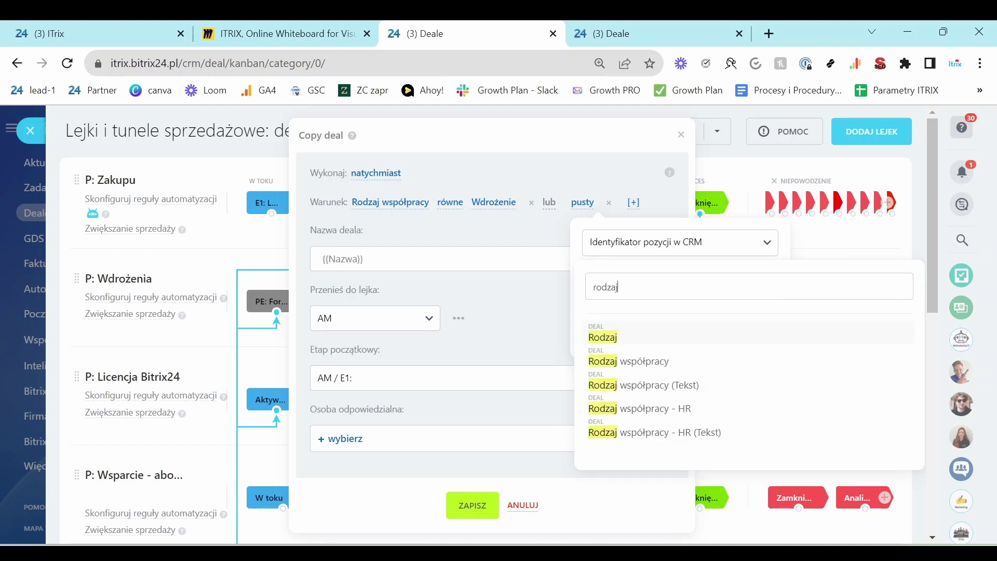
pyautogui.click(670, 362)
# Complete the second condition with the operator równe and the value Wdrożenie + Licencja, then save the tunnel settings
pyautogui.click(674, 284)
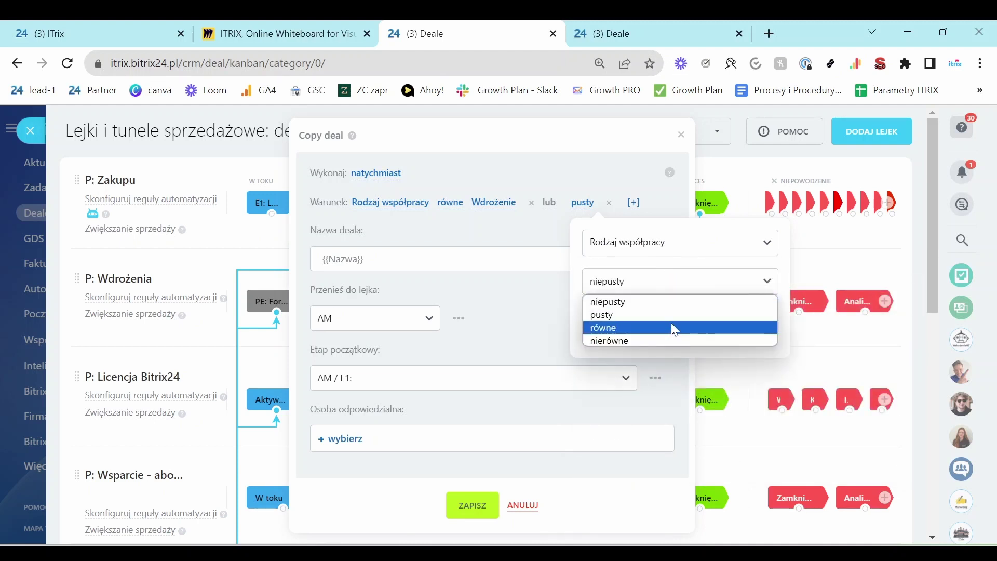
pyautogui.click(672, 325)
pyautogui.click(673, 318)
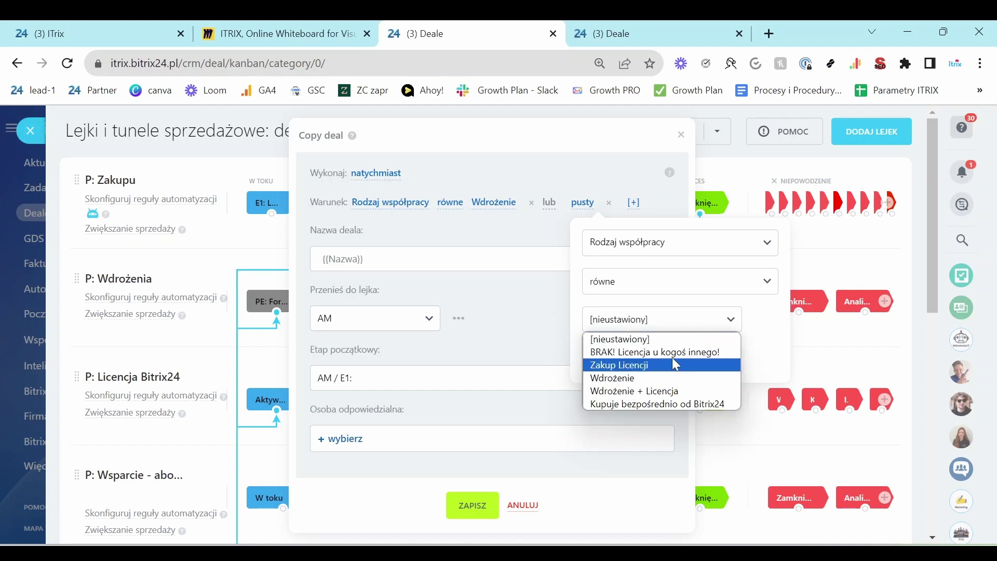
pyautogui.click(689, 396)
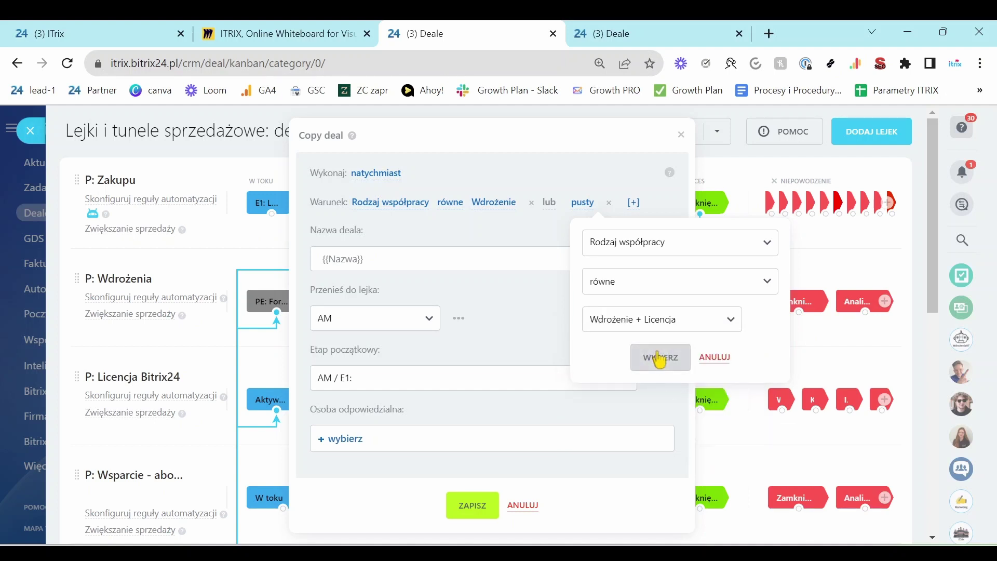
pyautogui.click(655, 353)
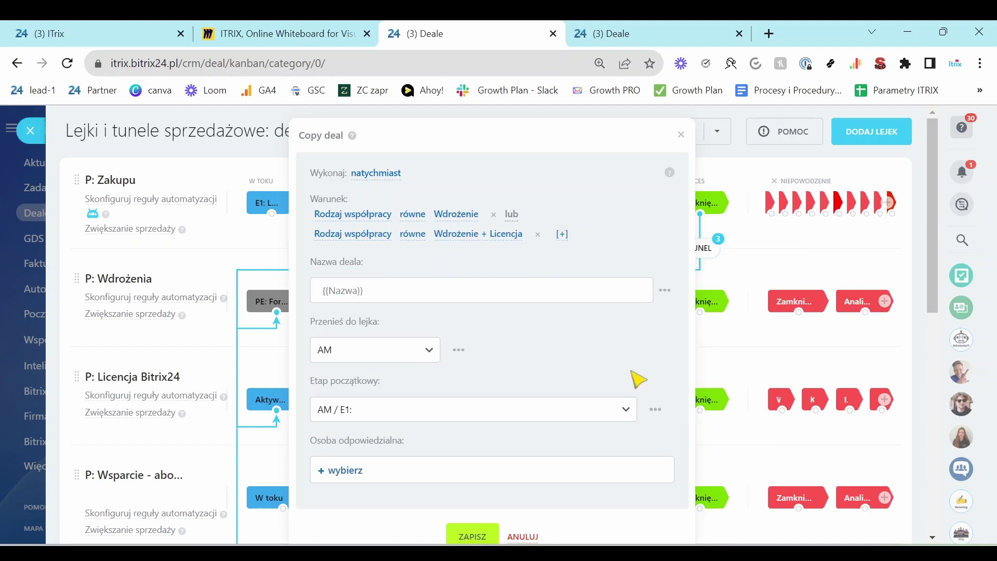
pyautogui.click(472, 535)
# Examine the tunnels leading from P: Zakupu to the other pipelines, including AM, then close the funnels and tunnels overview
pyautogui.scroll(-5, 467, 441)
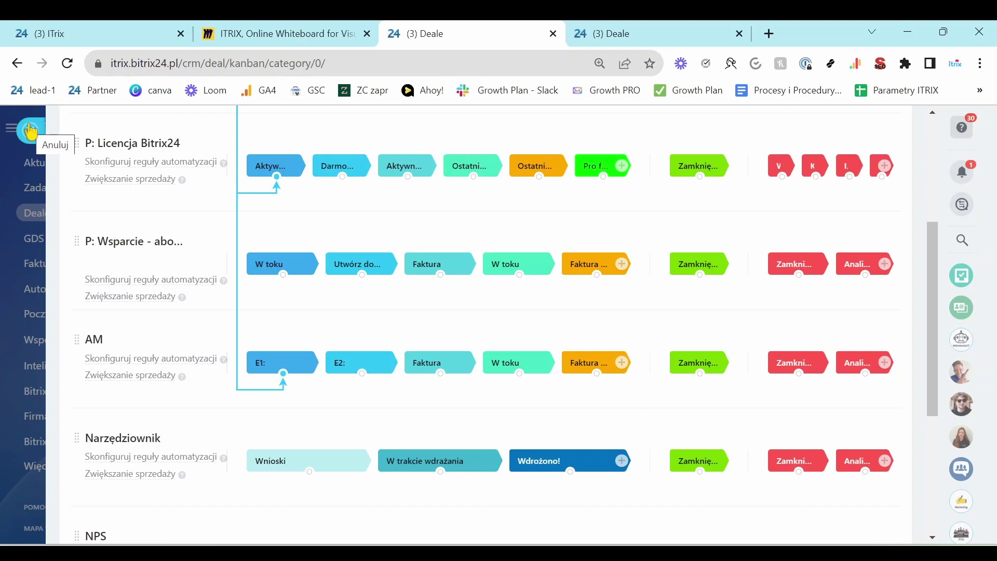
pyautogui.scroll(3, 560, 303)
pyautogui.scroll(-3, 467, 244)
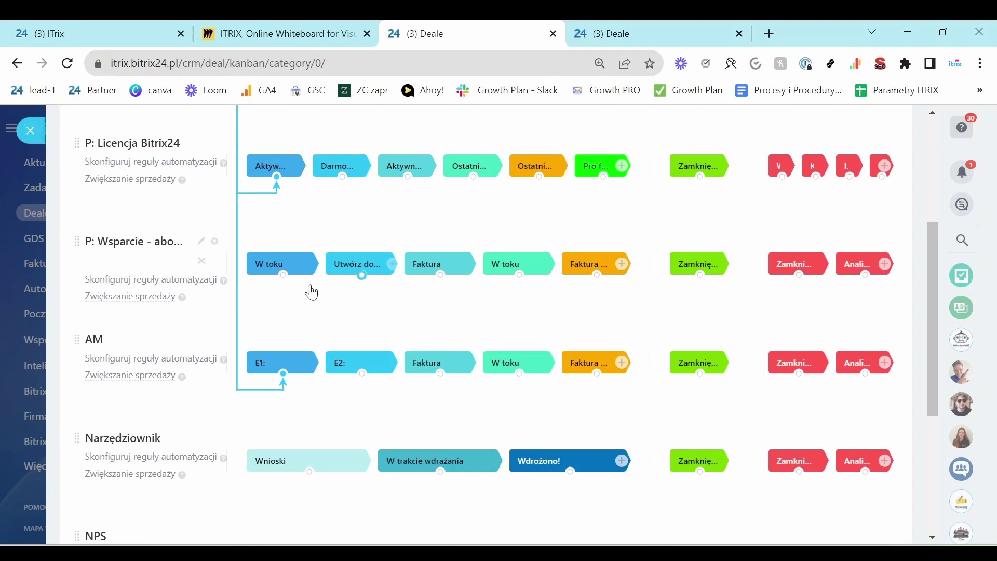
pyautogui.scroll(5, 415, 171)
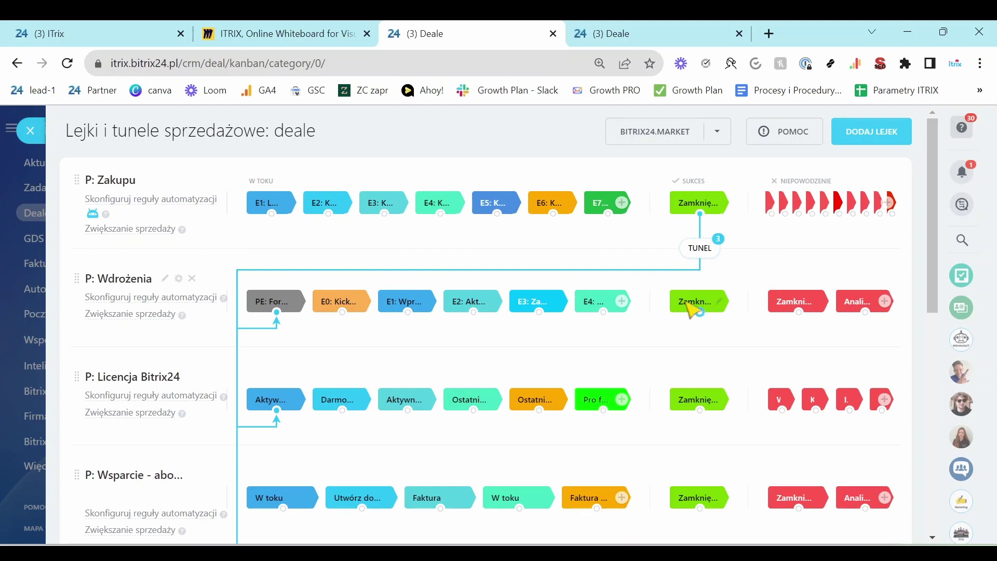
pyautogui.scroll(-3, 583, 279)
pyautogui.scroll(-2, 578, 283)
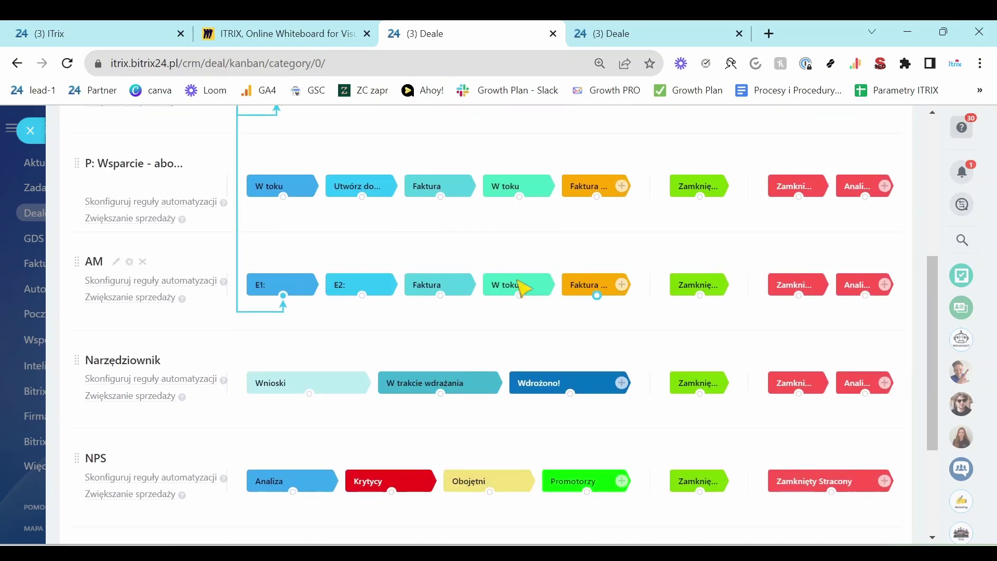
pyautogui.click(30, 130)
# Rename the first two stages of the AM pipeline as E1: W kolejce do AM and E2: Badanie potrzeby
pyautogui.click(309, 295)
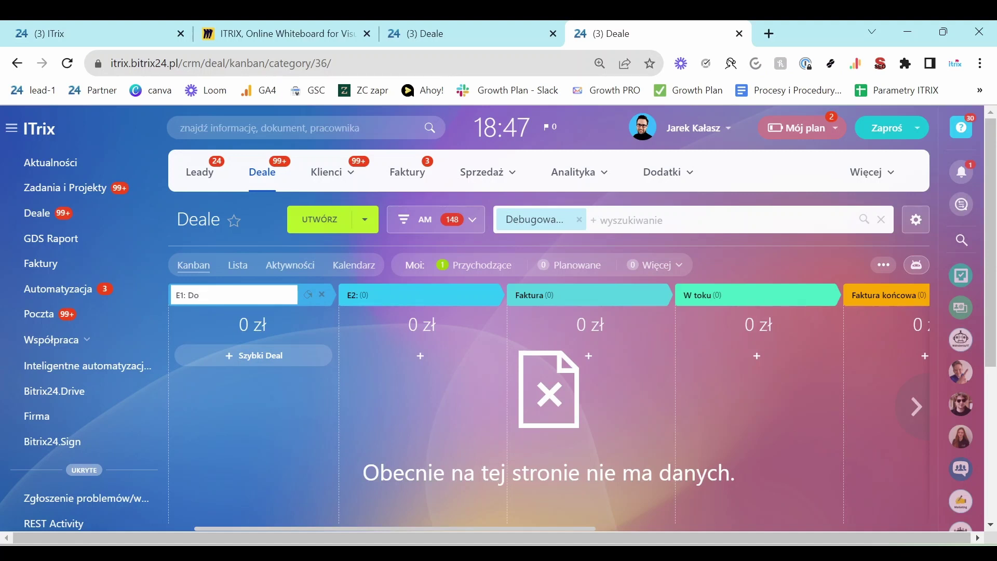
pyautogui.press('BackSpace')
pyautogui.press('BackSpace')
pyautogui.write('kolejce do MM')
pyautogui.click(416, 414)
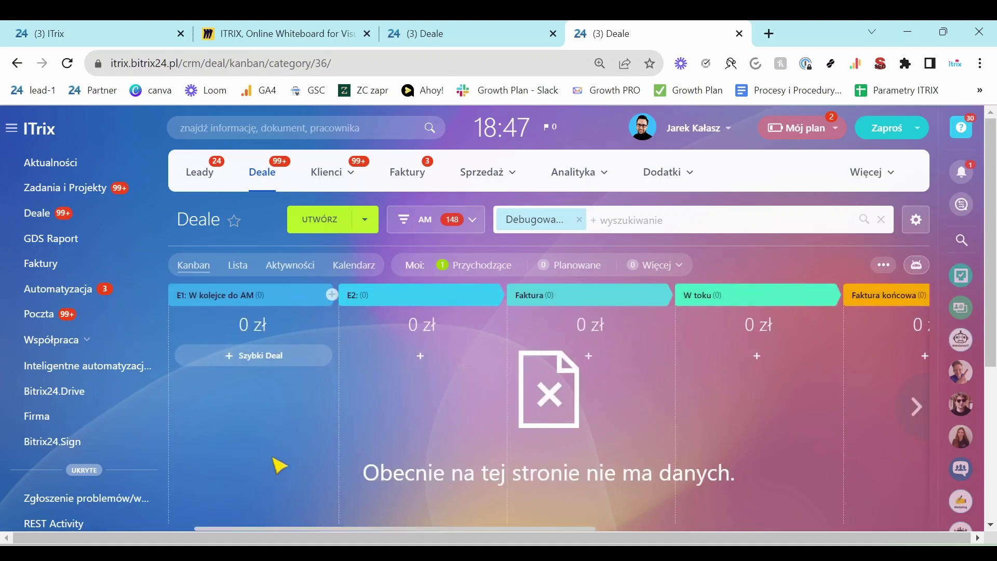
pyautogui.click(489, 295)
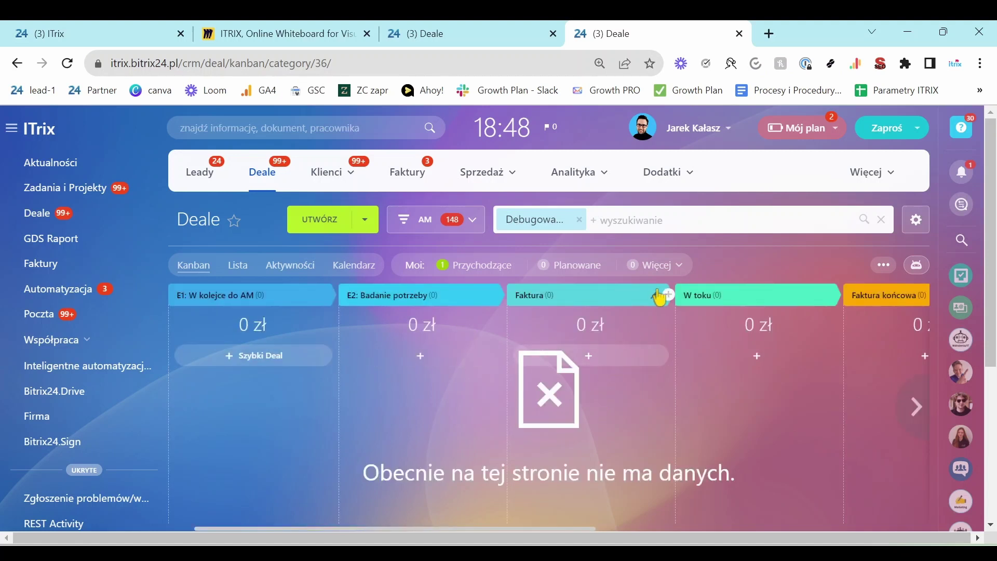
# Rename the Faktura stage of the AM pipeline as E3: Projekt rozwiązań / ofertowanie
pyautogui.click(657, 296)
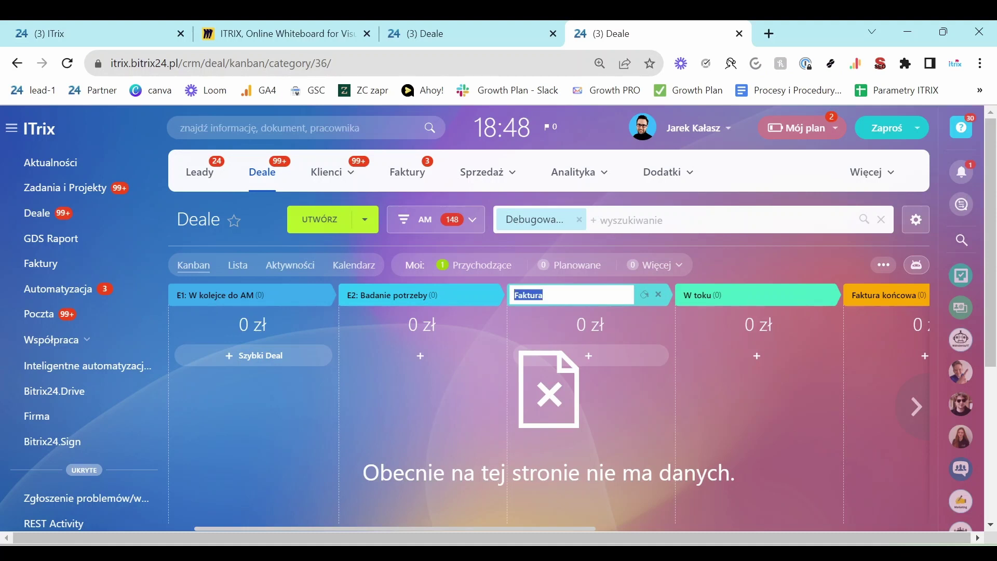
pyautogui.write('E3: Projekt rozwiązan')
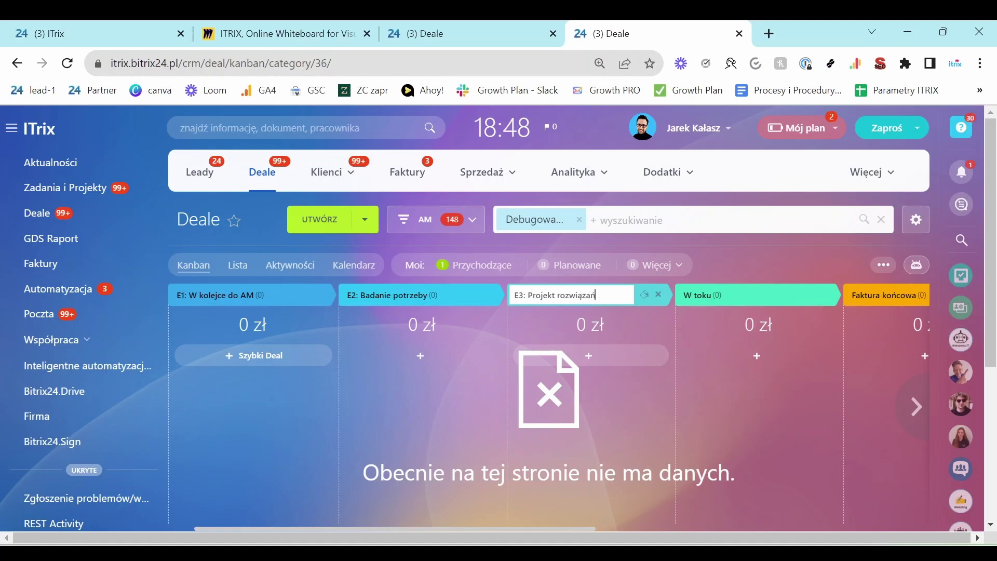
pyautogui.write('twoan')
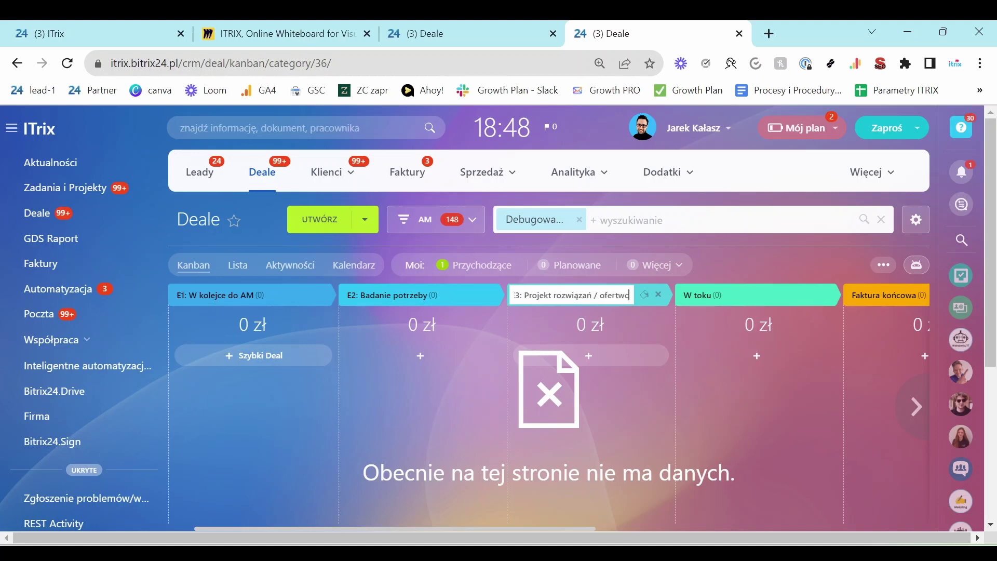
pyautogui.press('BackSpace')
pyautogui.press('BackSpace')
pyautogui.press('BackSpace')
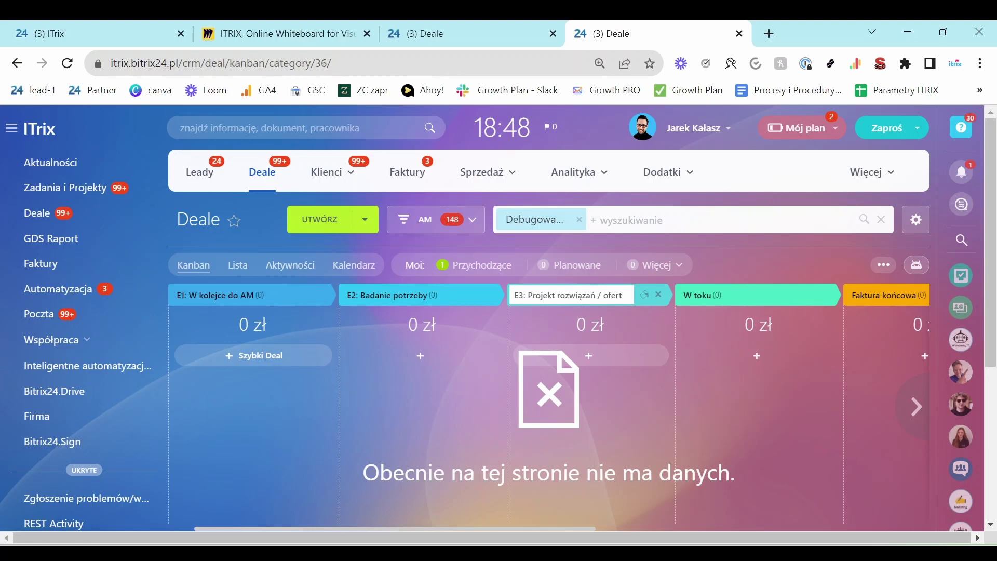
pyautogui.write('owanie')
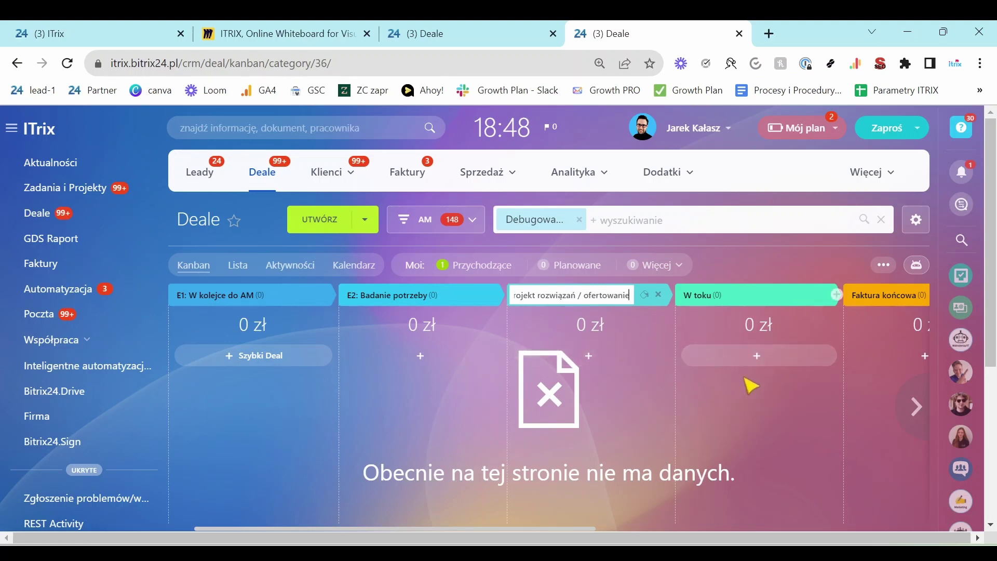
pyautogui.press('Return')
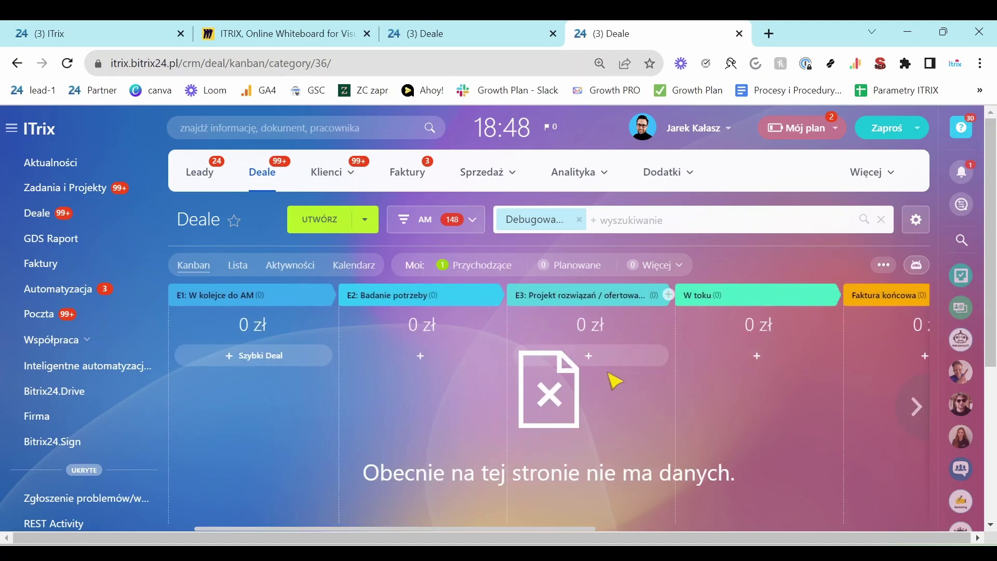
# Rename the W toku stage of the AM pipeline as E4: Potwierdzenie ustaleń / negocjacje
pyautogui.click(820, 296)
pyautogui.hotkey('ctrl', 'shift', 'Left')
pyautogui.hotkey('ctrl', 'shift', 'Left')
pyautogui.write('E')
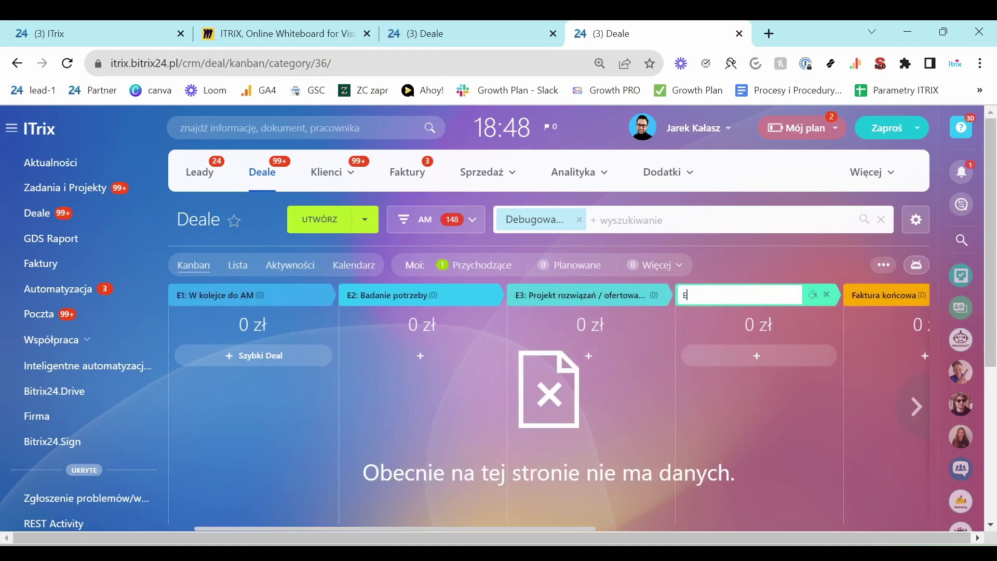
pyautogui.write('4: Potwierdzenie ustaleń')
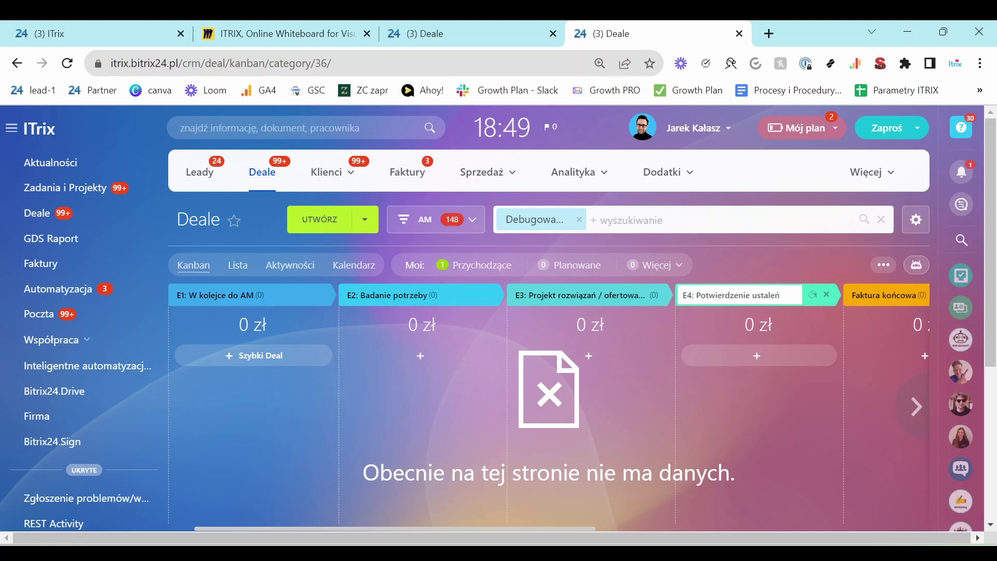
pyautogui.write('neg')
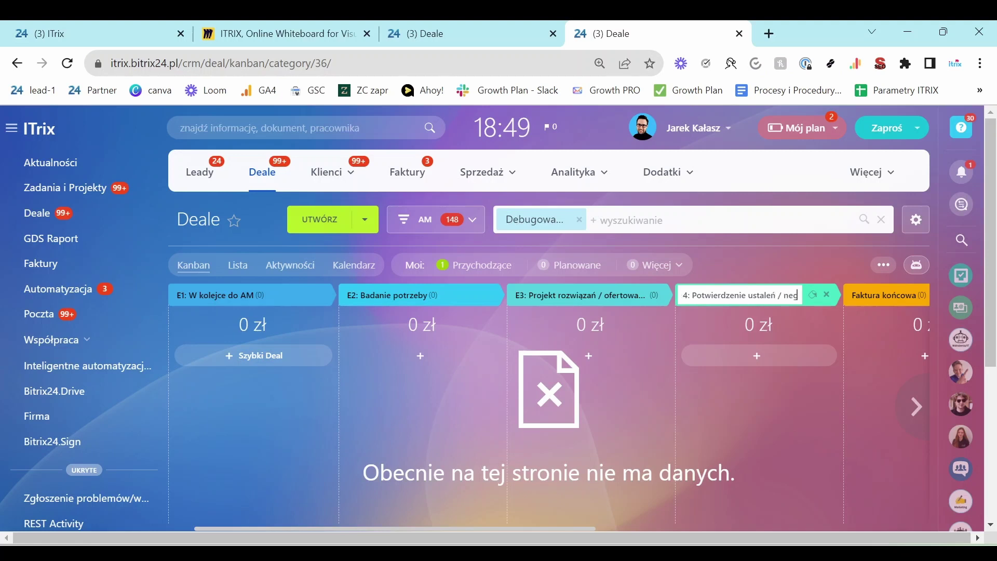
pyautogui.write('ocjac')
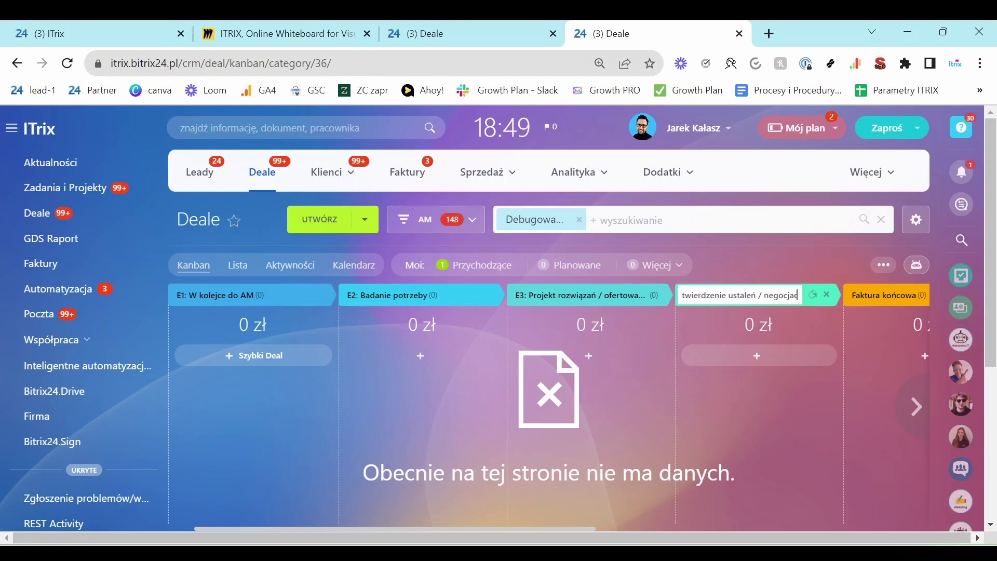
pyautogui.write('je')
pyautogui.press('Return')
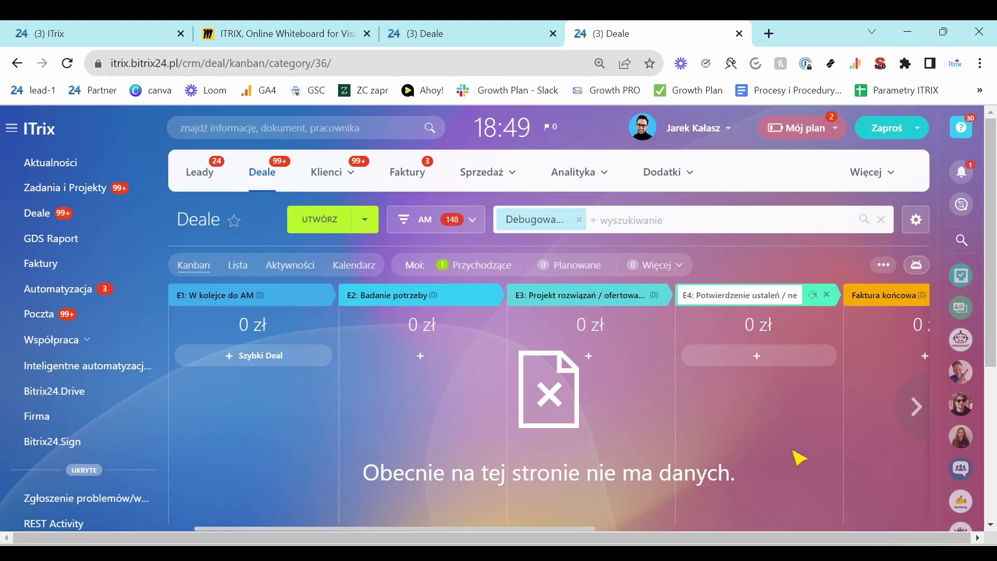
# Delete the Faktura końcowa stage from the AM pipeline and confirm its removal
pyautogui.click(922, 398)
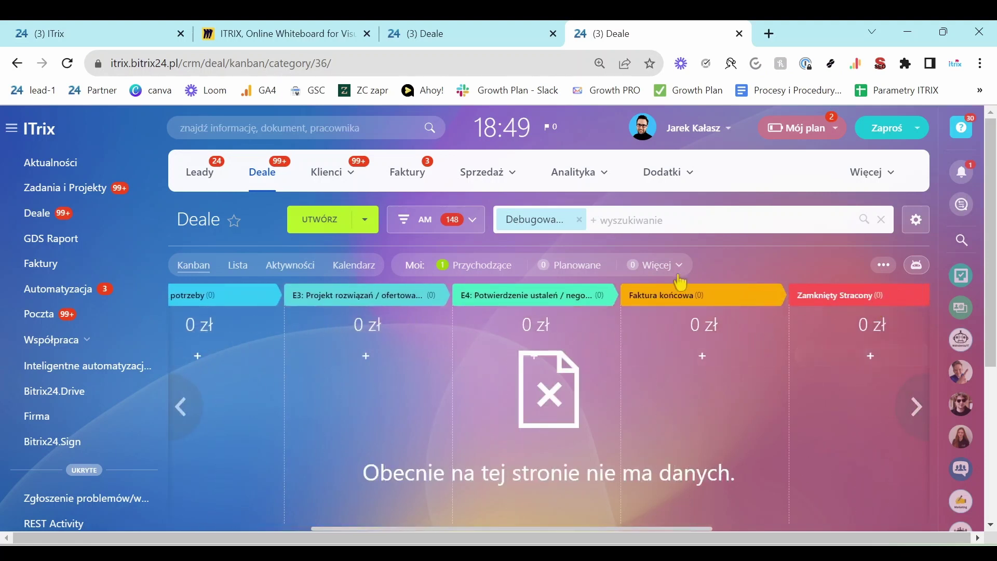
pyautogui.click(767, 298)
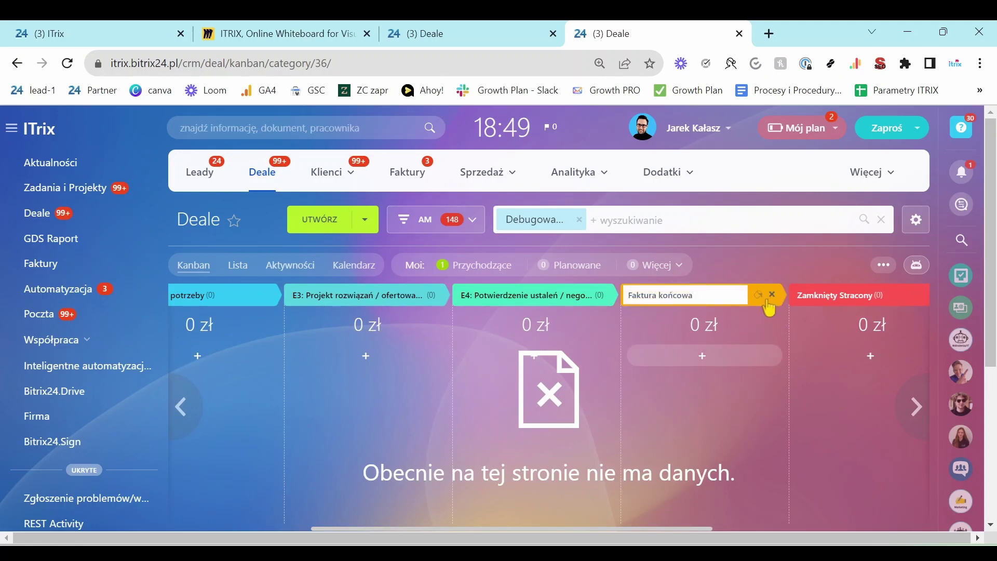
pyautogui.click(771, 294)
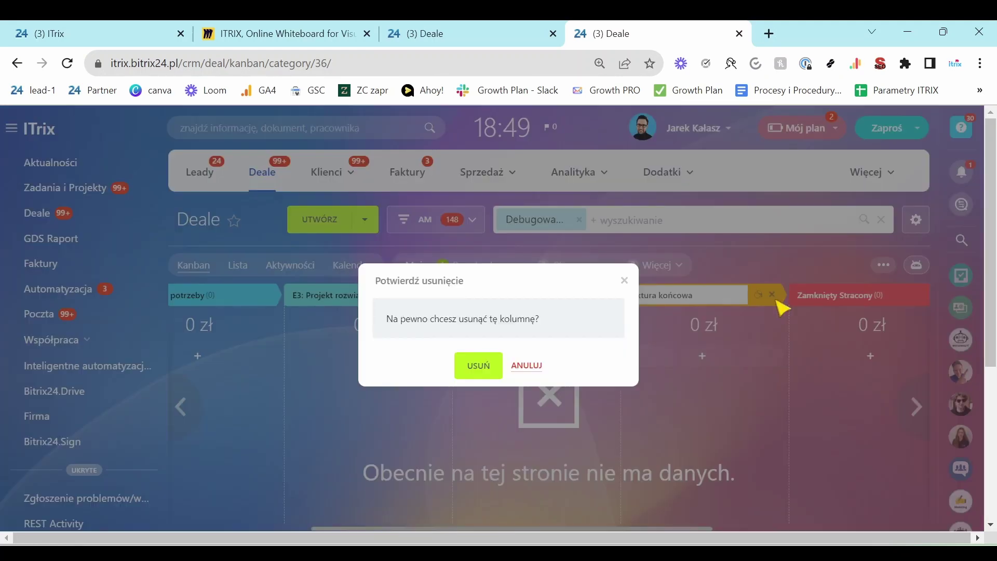
pyautogui.click(458, 369)
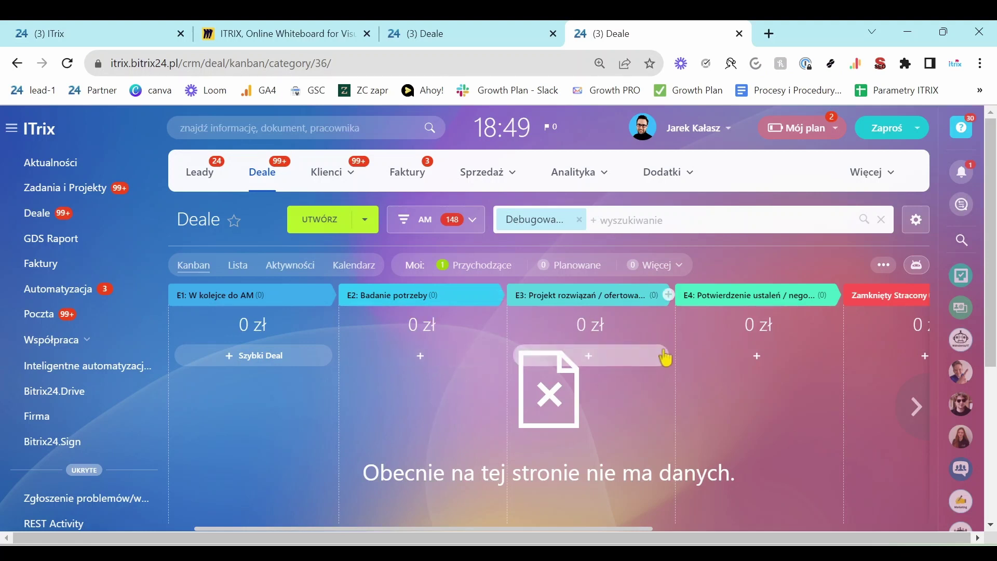
pyautogui.click(470, 220)
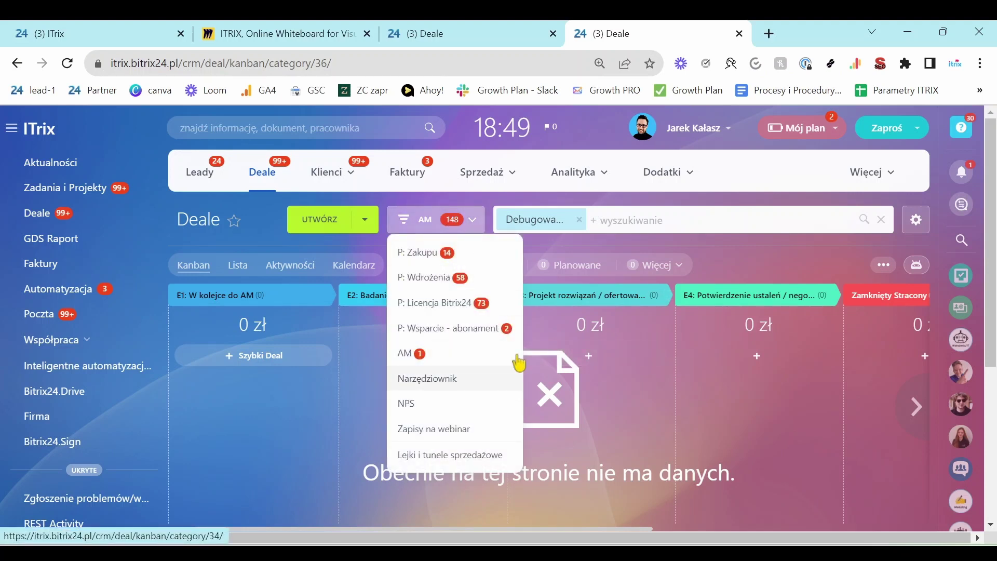
pyautogui.click(751, 241)
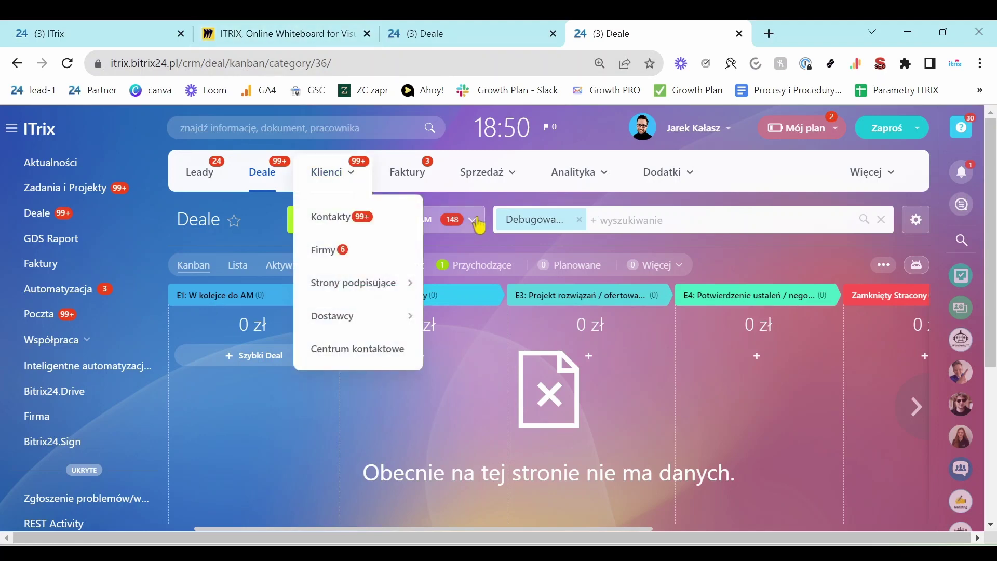
# Switch to the Miro board and examine the Narzędzia AM sticky notes beside the process diagram
pyautogui.click(275, 35)
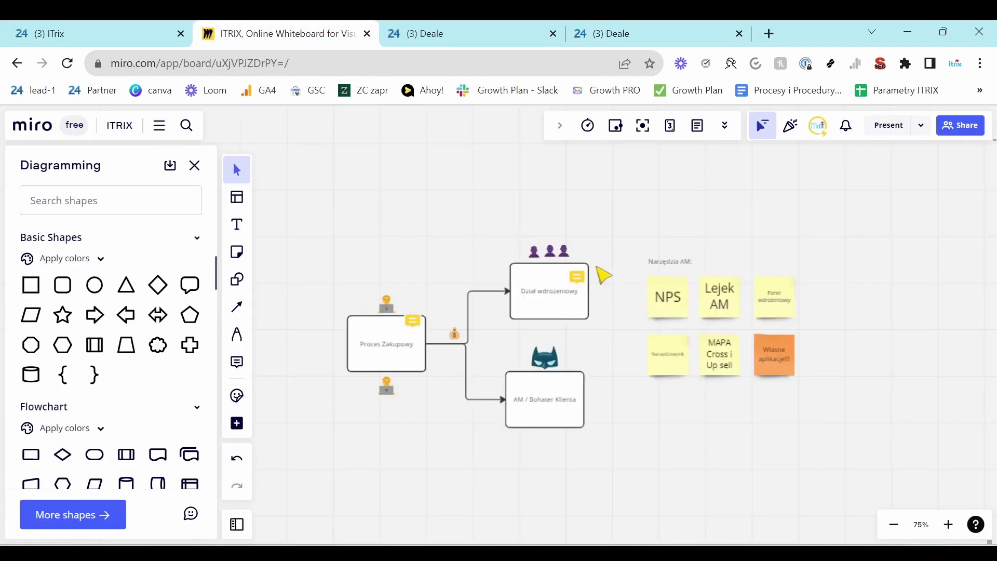
pyautogui.hscroll(5, 831, 283)
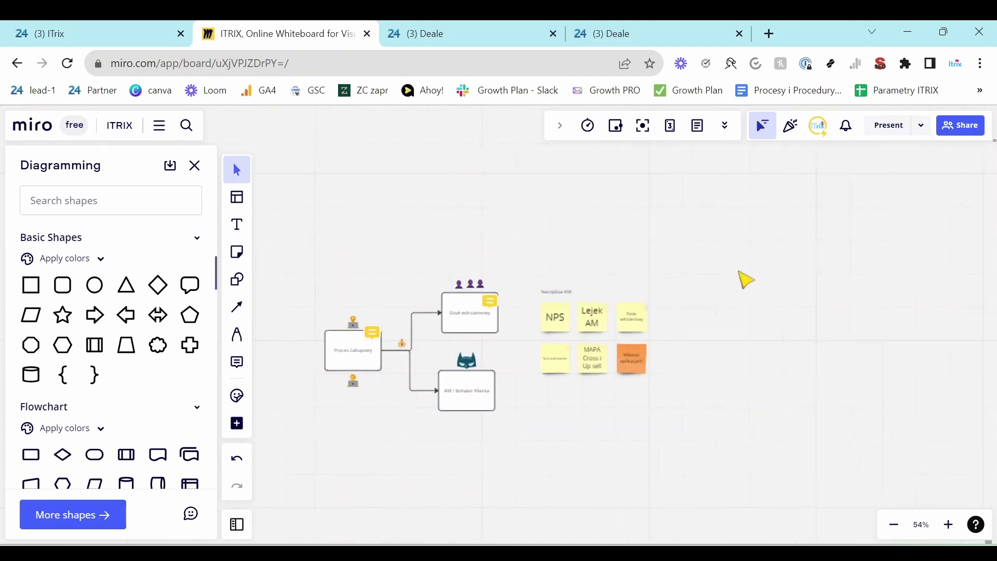
pyautogui.scroll(10, 683, 287)
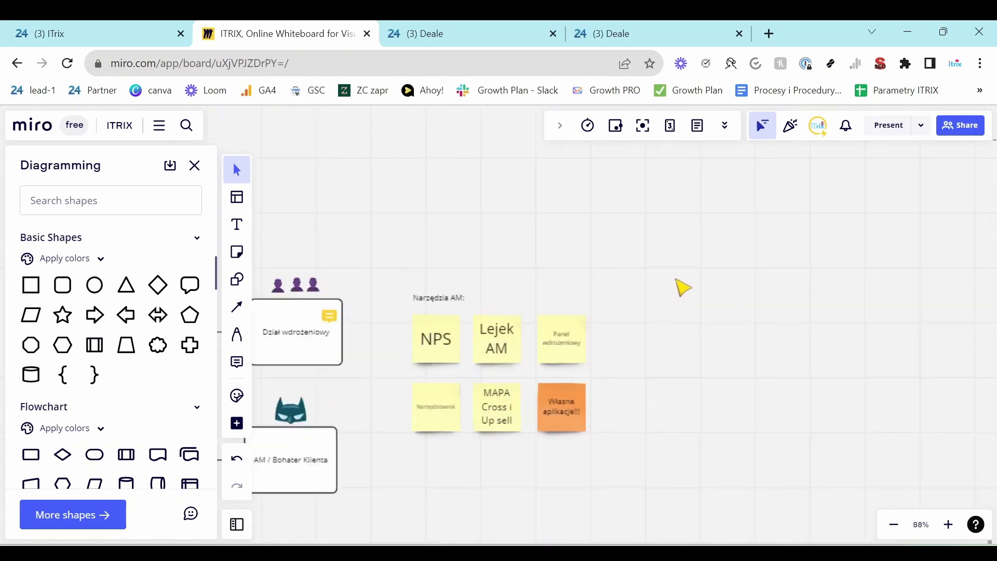
pyautogui.scroll(-6, 605, 447)
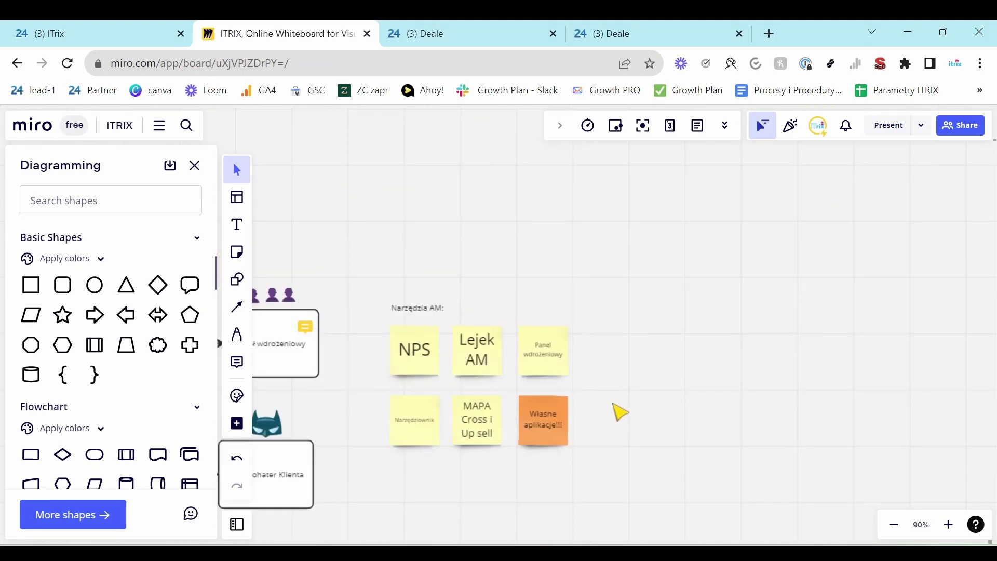
pyautogui.scroll(-2, 522, 412)
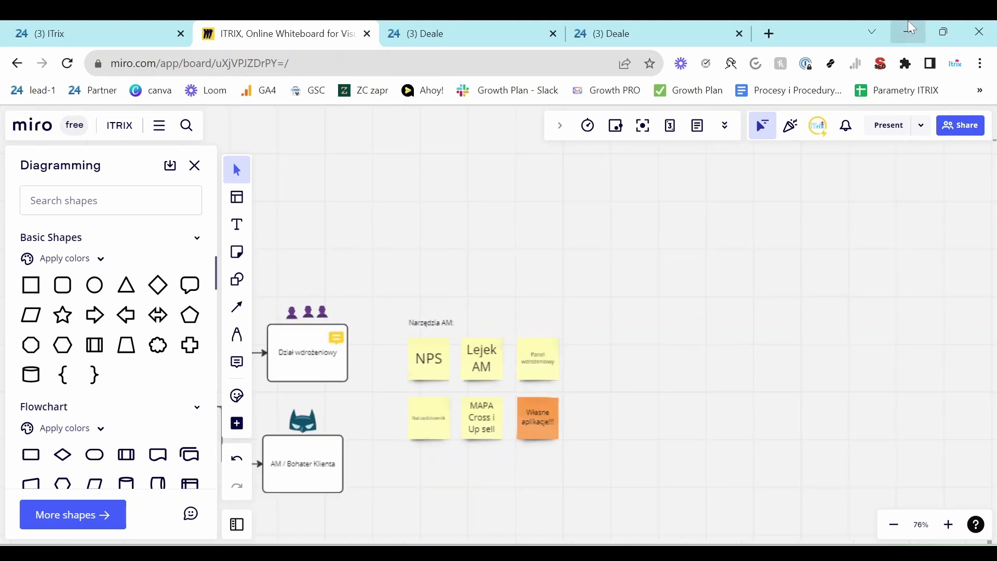
# Minimize the browser window with the Miro board to return to the Google Meet call and stop sharing the screen
pyautogui.moveTo(911, 26)
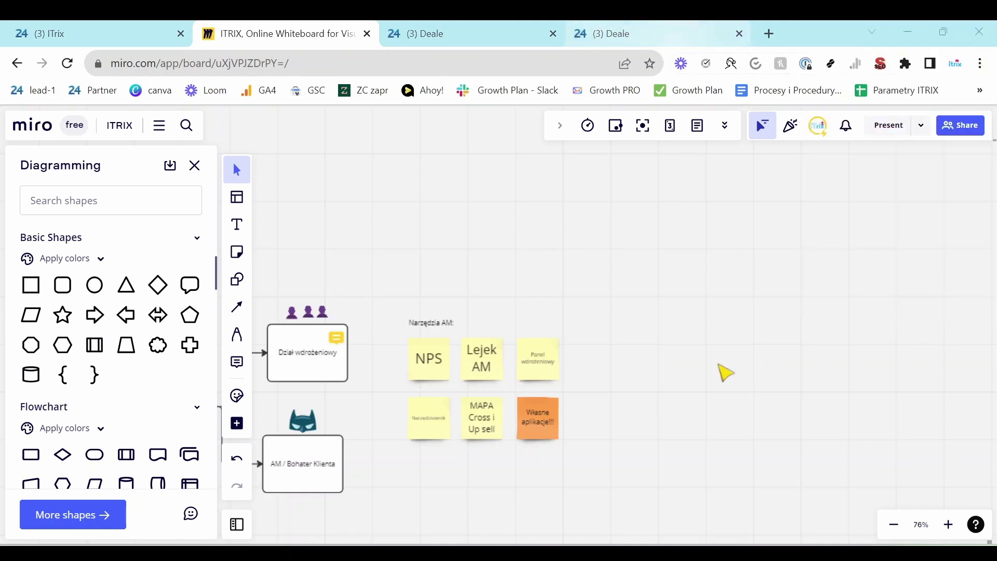
pyautogui.click(907, 33)
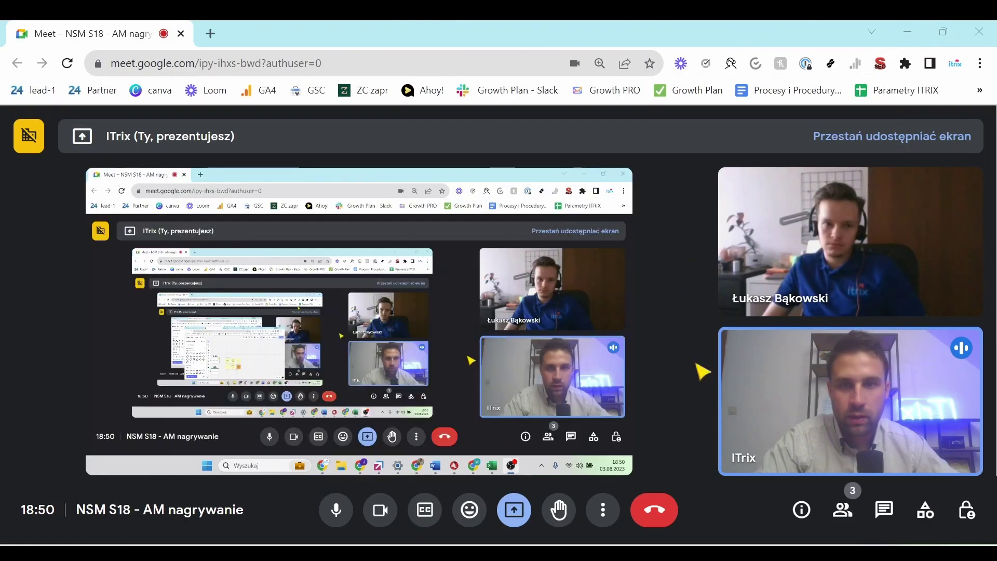
pyautogui.click(529, 513)
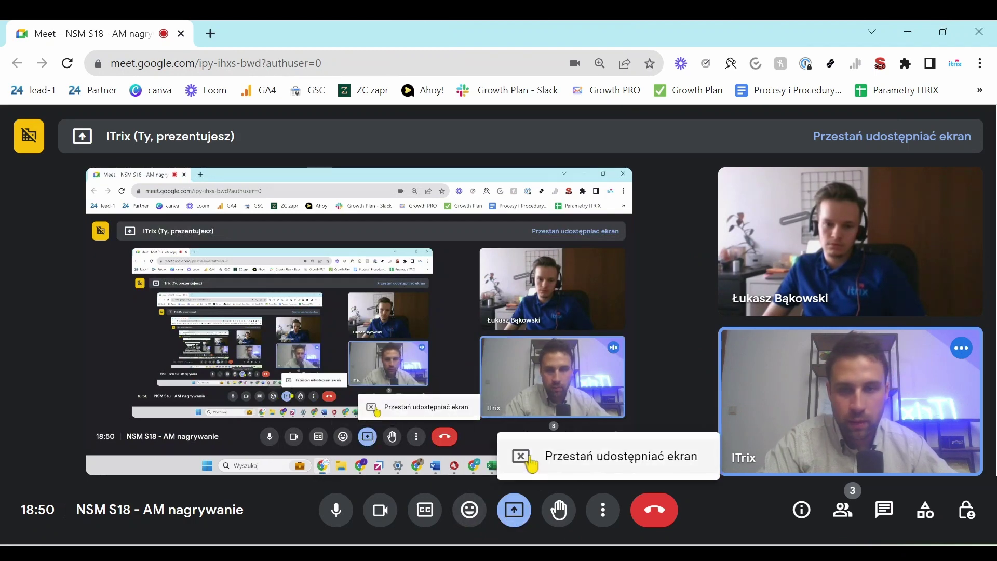
pyautogui.click(537, 459)
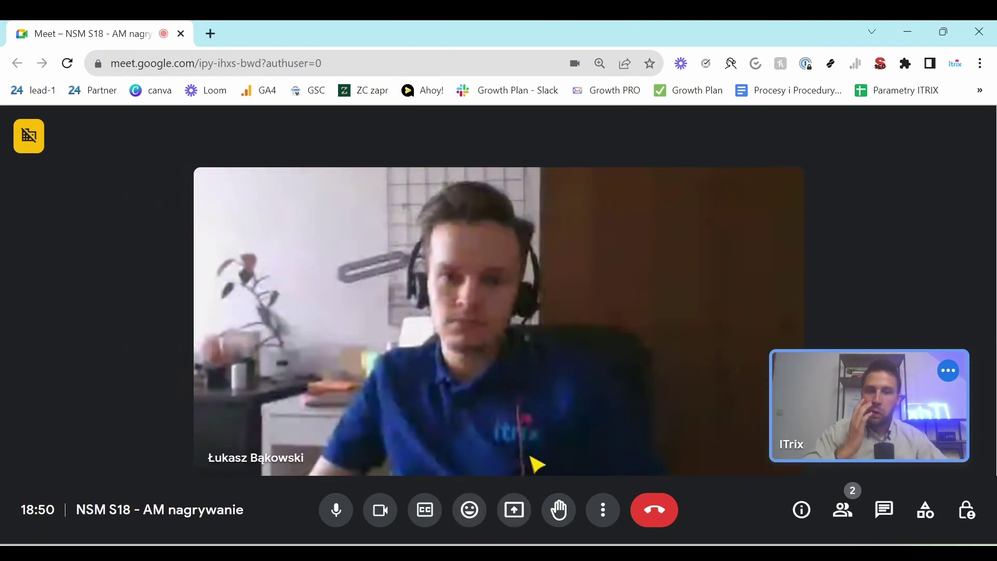